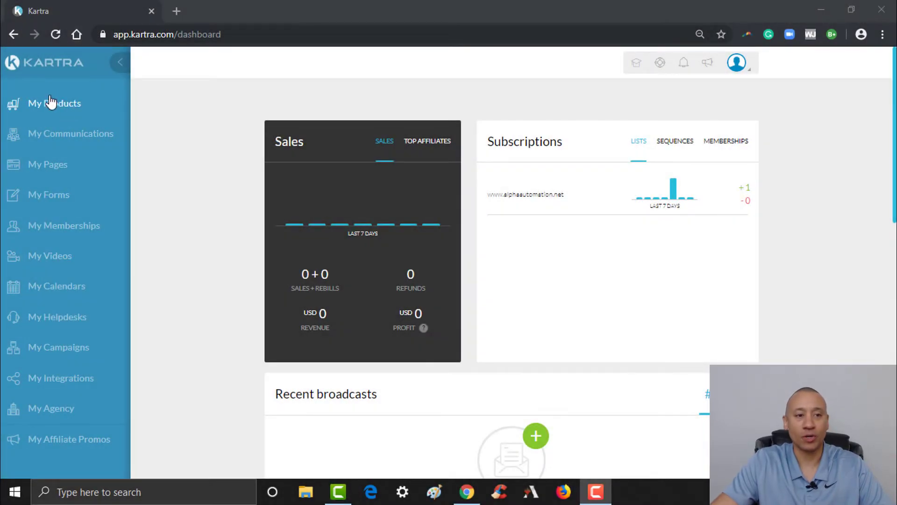
Open the product list and view the Test Lead Generation Course and Test Consulting products
click(53, 105)
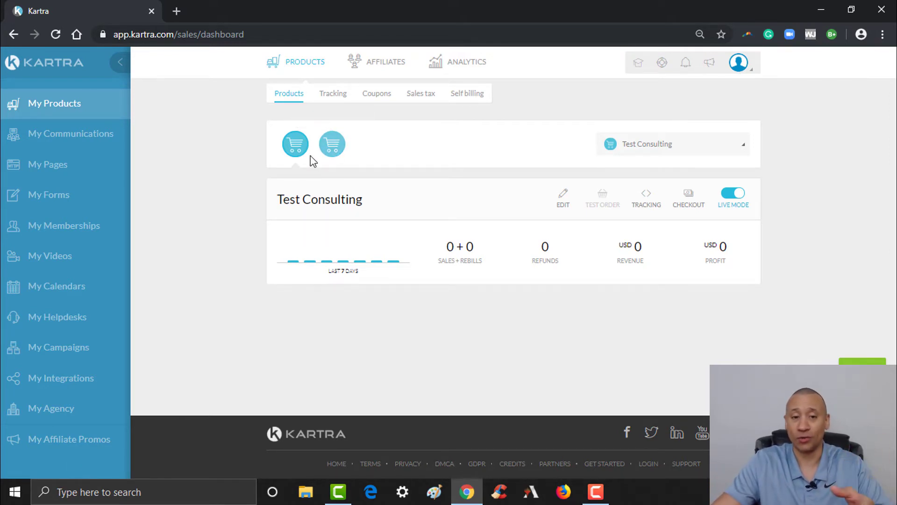
click(333, 151)
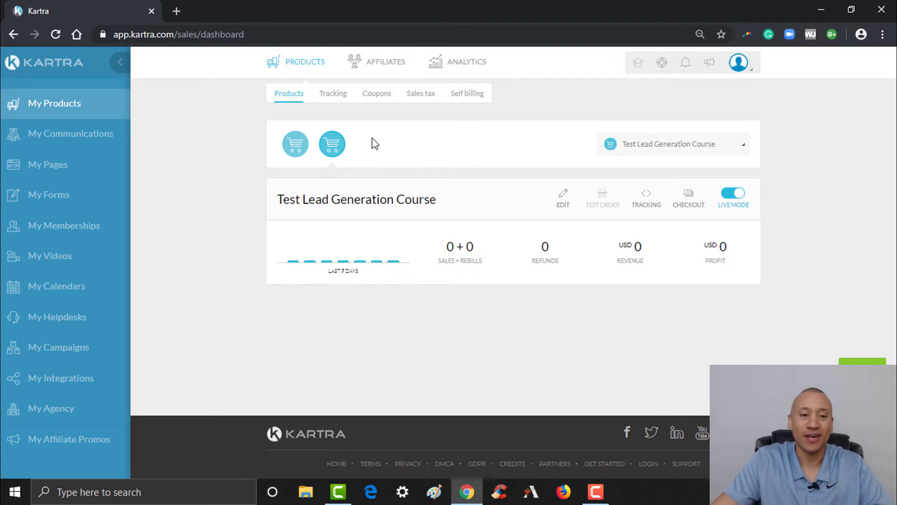
click(303, 150)
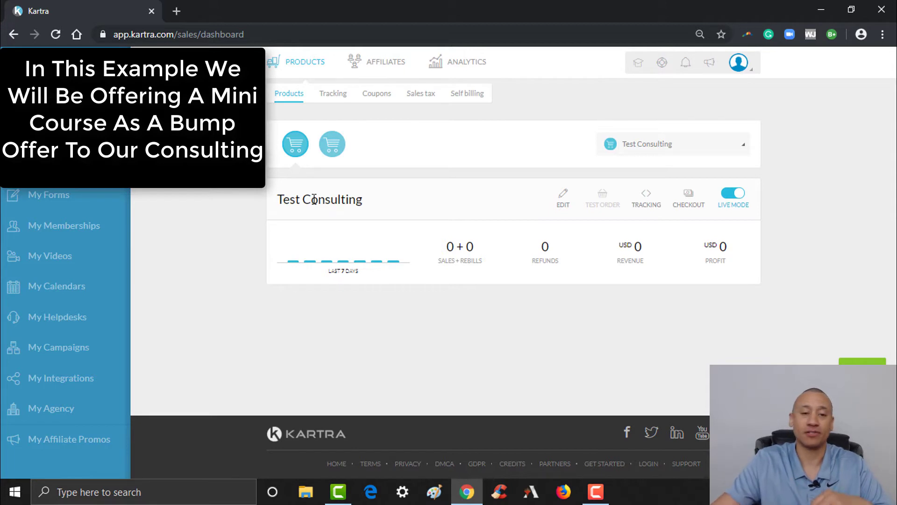
Start cloning the Test Lead Generation Course product with the internal name "Test Lead Generation Course the bump"
click(334, 148)
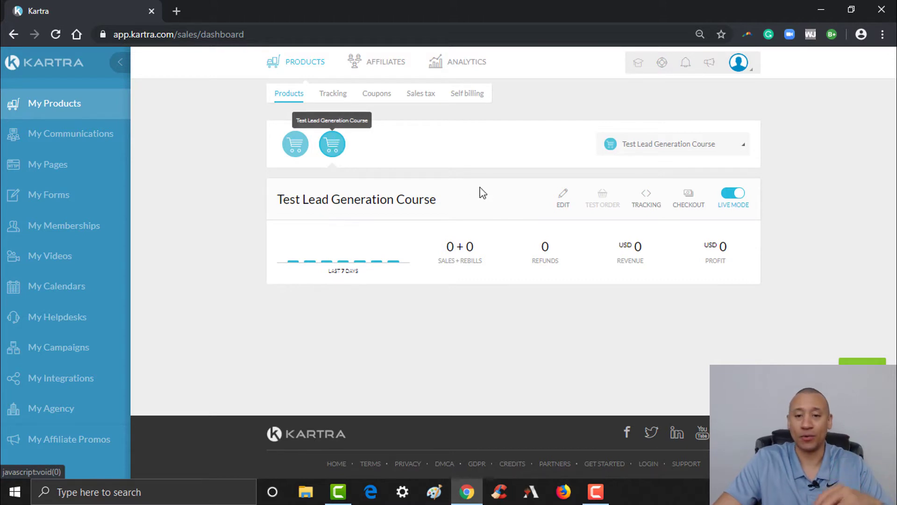
click(563, 199)
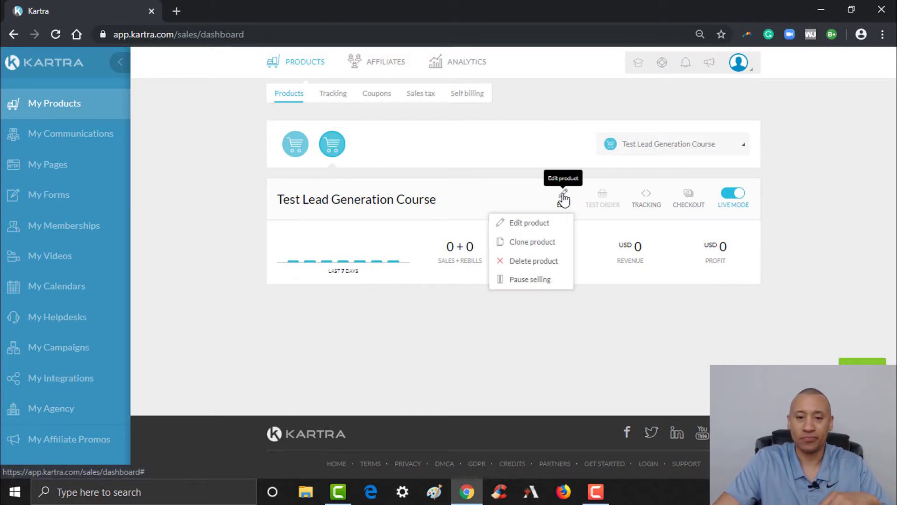
click(536, 243)
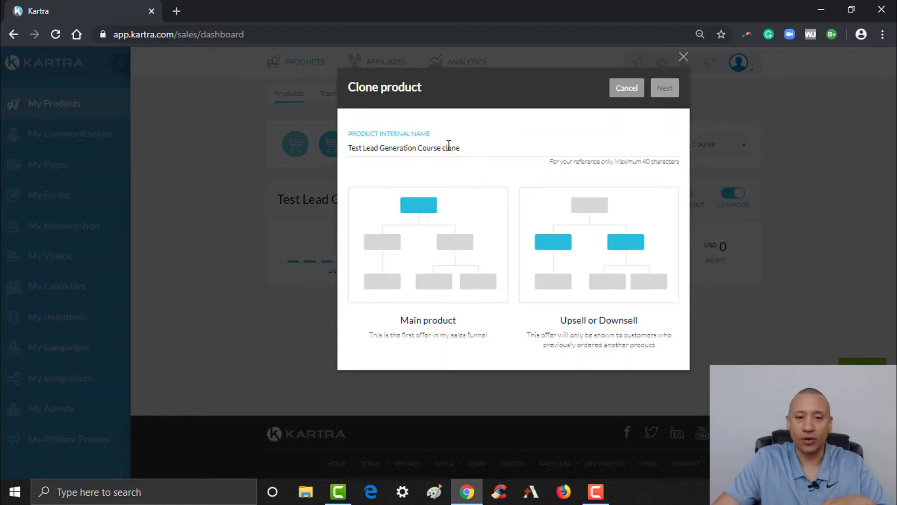
drag(446, 145, 507, 142)
key(BackSpace)
key(BackSpace)
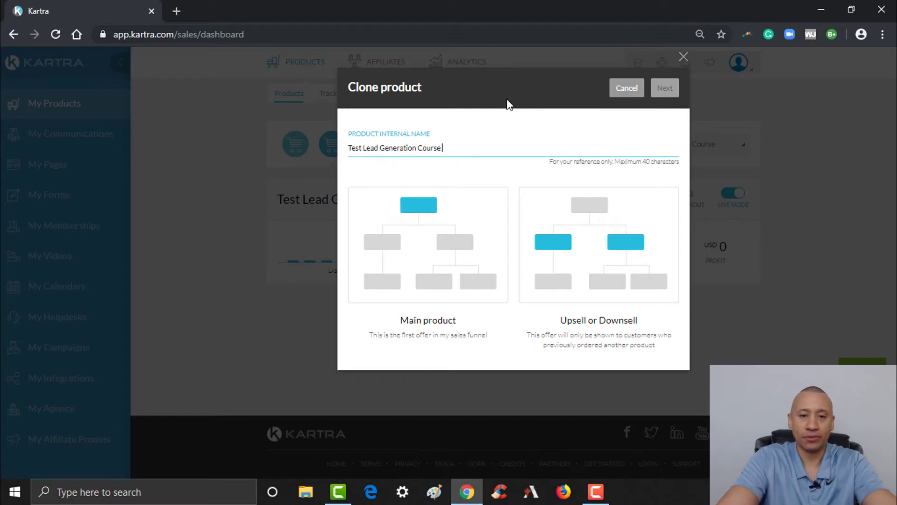
text(the bump)
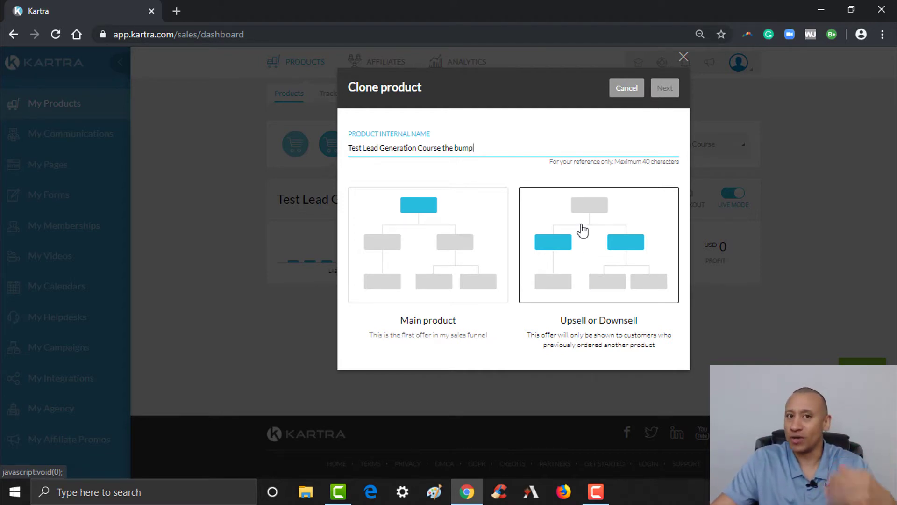
Make the clone an Upsell or Downsell in the Test Consulting funnel and proceed to its product setup
click(588, 252)
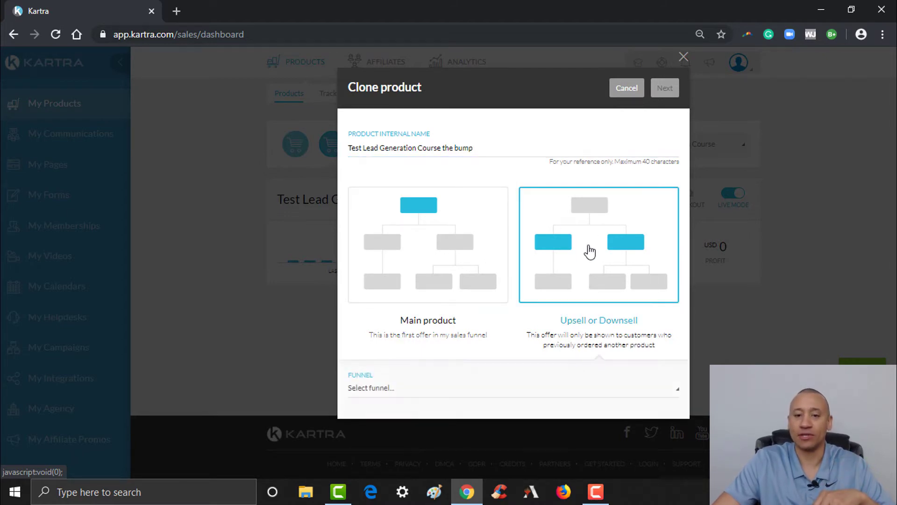
click(476, 388)
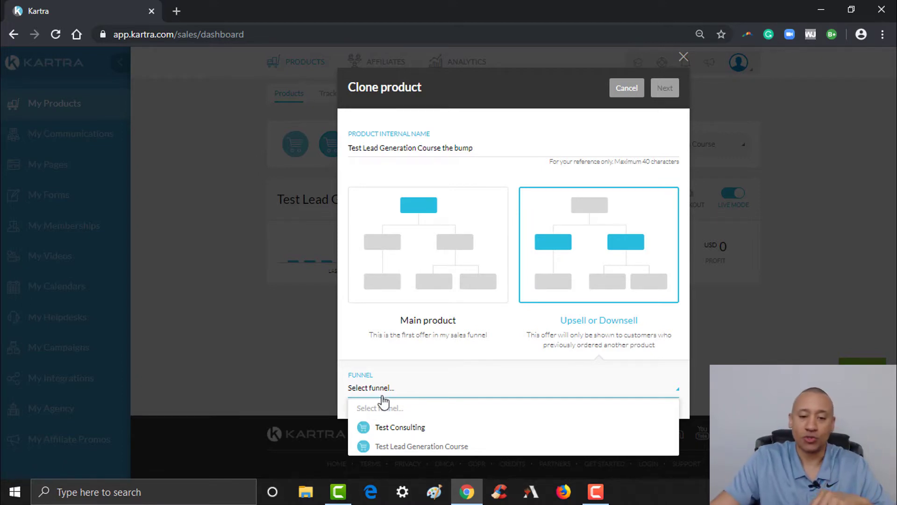
click(405, 432)
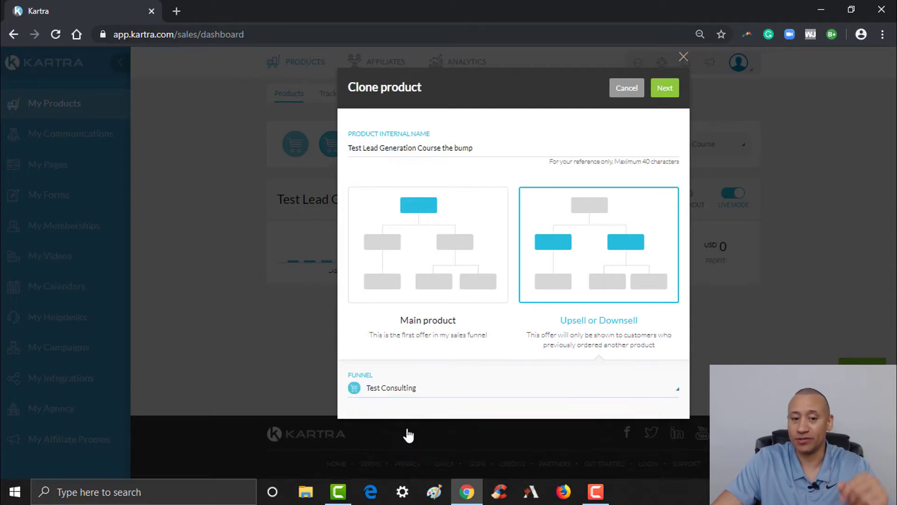
click(665, 90)
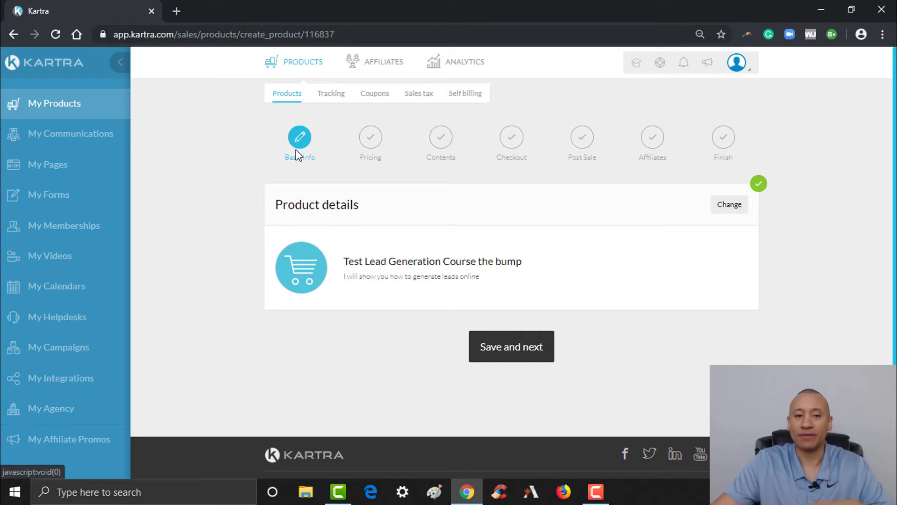
Keep the cloned product's basic info and save its one-time price as USD 67.00
click(541, 349)
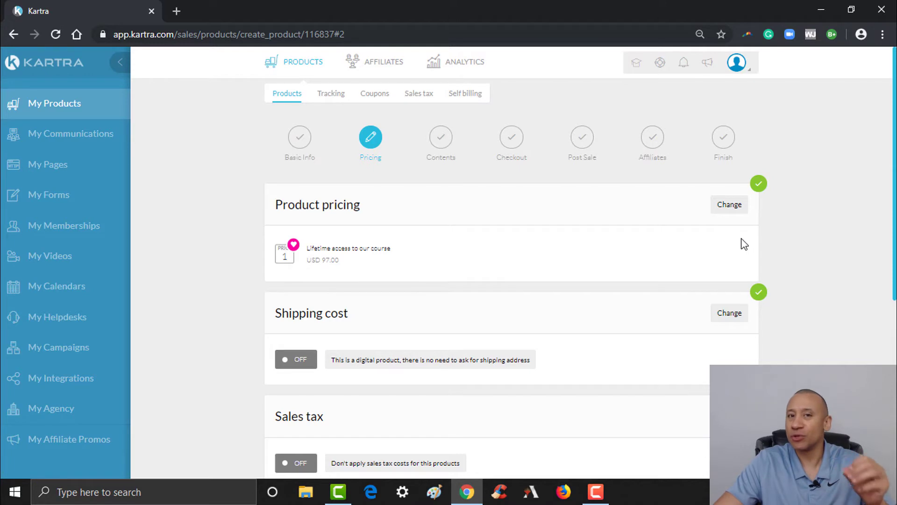
click(729, 205)
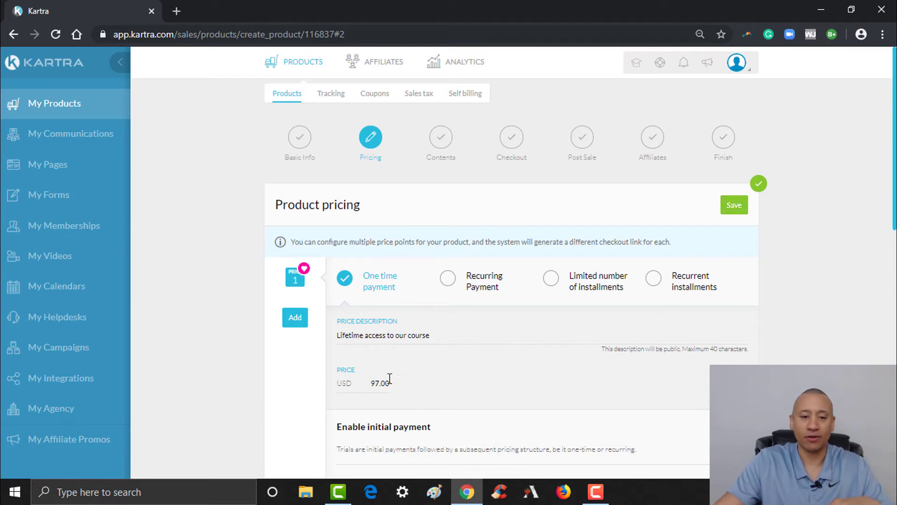
click(373, 382)
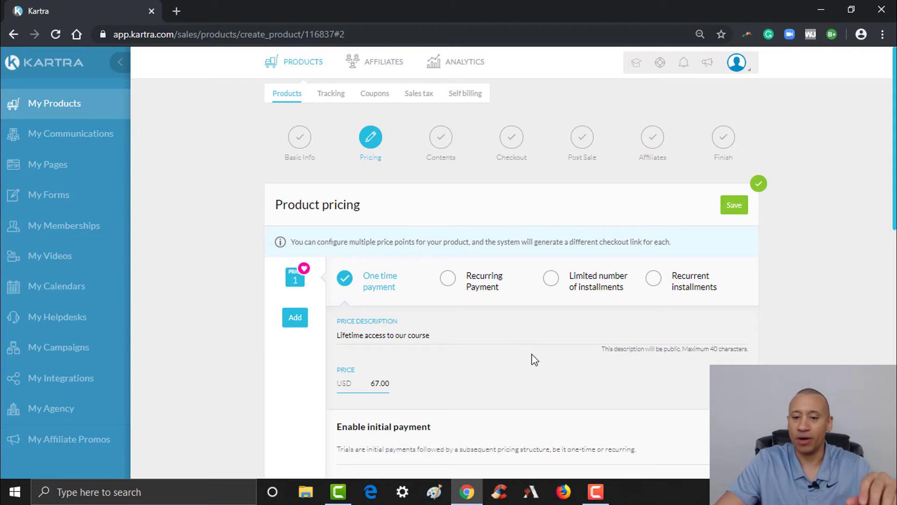
scroll(861, 243, down, 2)
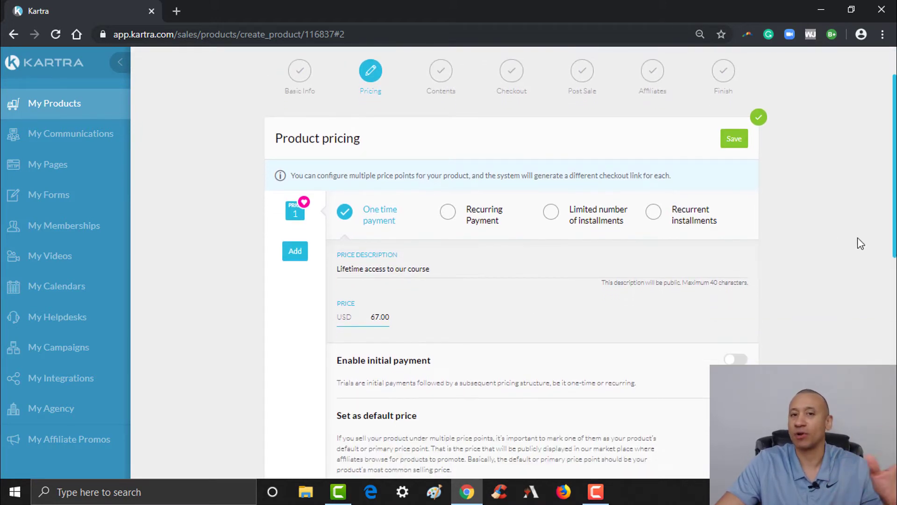
click(737, 144)
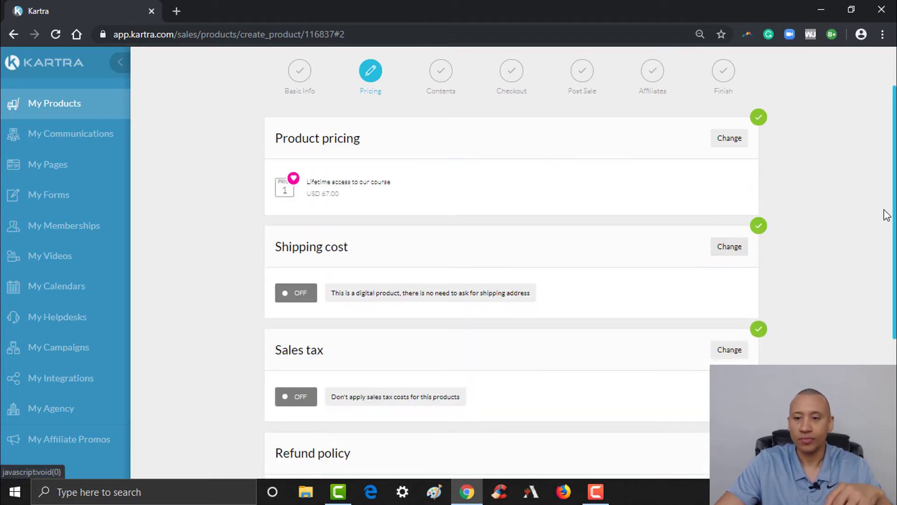
Keep the shipping, sales tax, refund policy and thank-you page settings and advance to the checkout settings
scroll(511, 262, down, 4)
scroll(511, 262, up, 3)
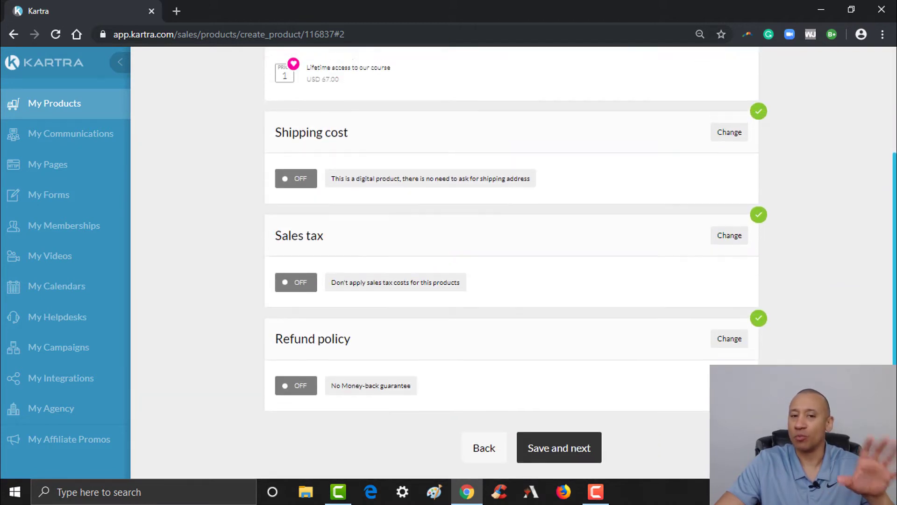
scroll(882, 286, up, 2)
scroll(881, 287, down, 3)
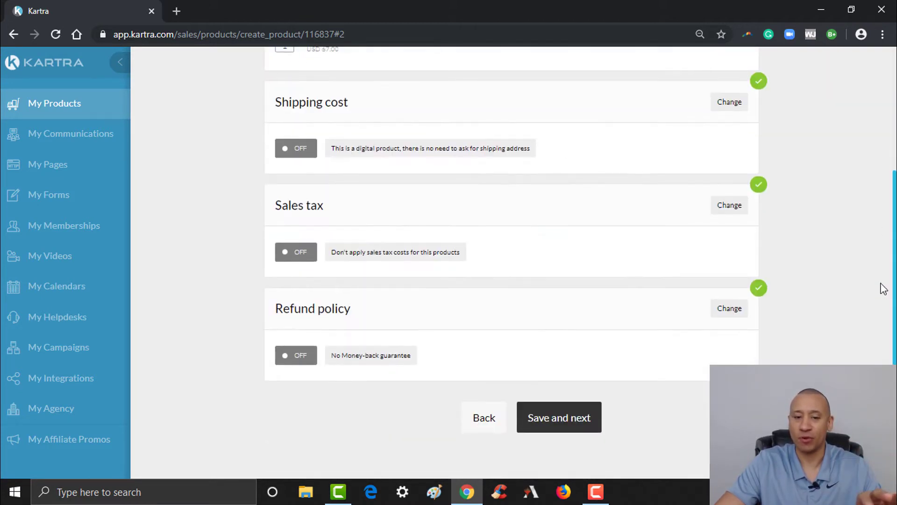
click(562, 416)
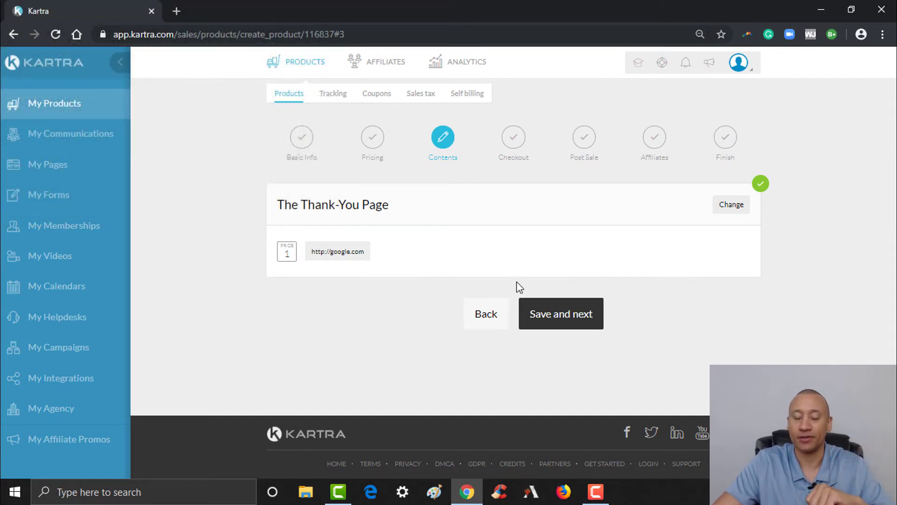
click(573, 320)
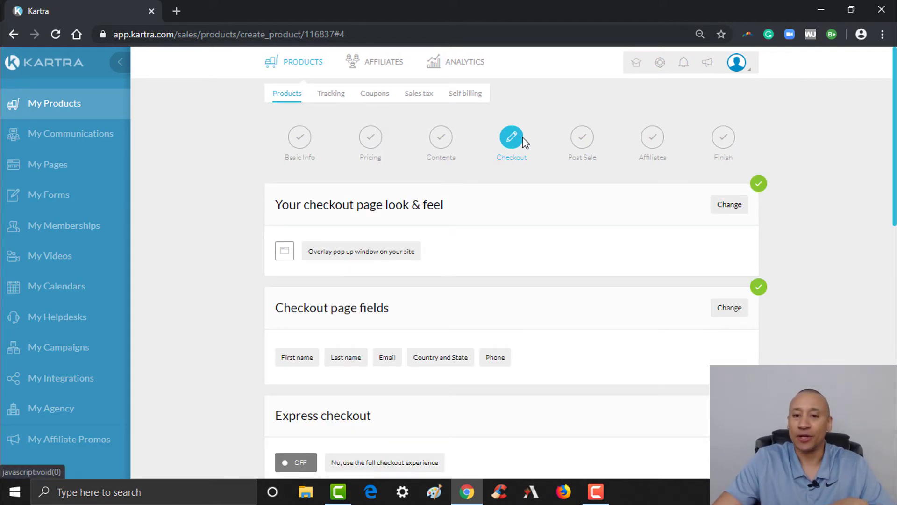
Review the checkout and post-sale settings of the cloned product and return to its checkout stage
scroll(511, 136, down, 3)
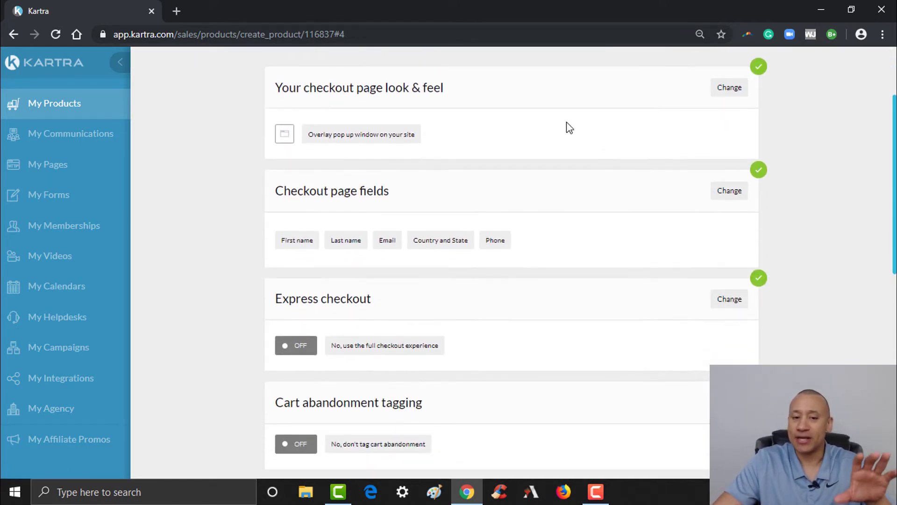
scroll(512, 262, down, 8)
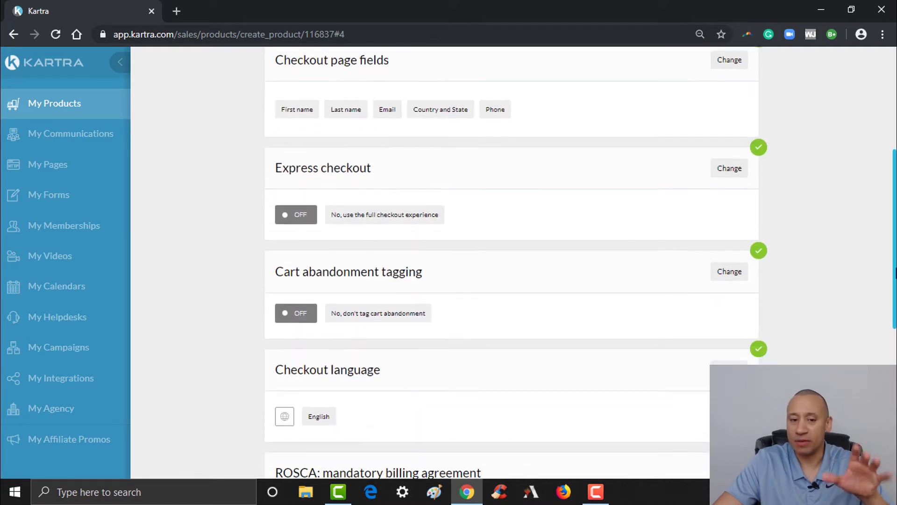
scroll(581, 262, down, 1)
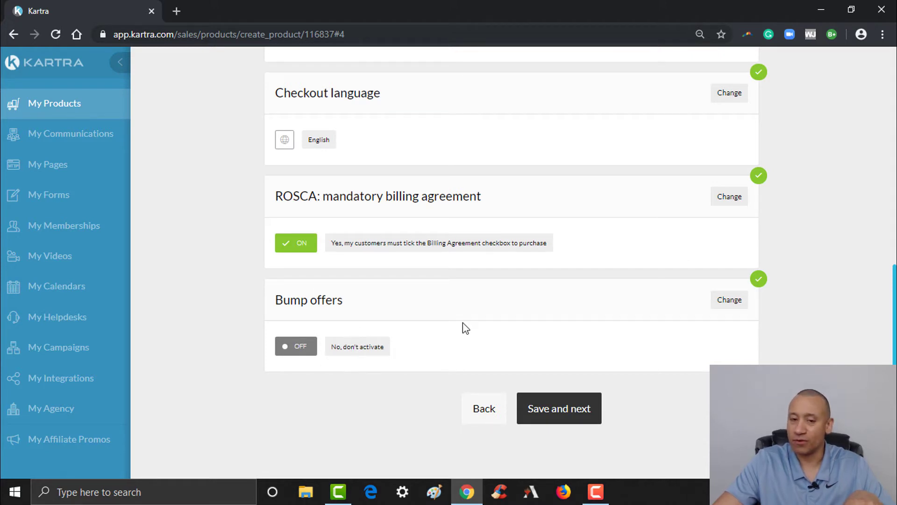
click(561, 414)
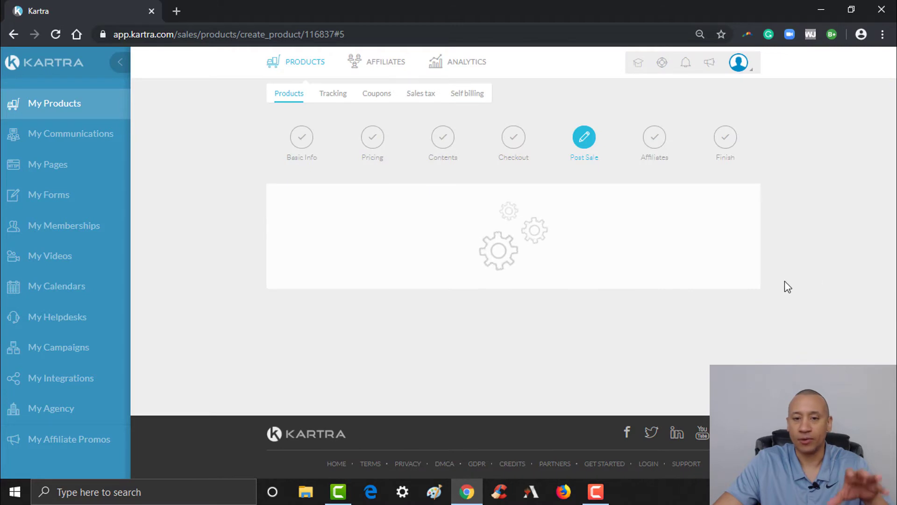
scroll(490, 327, down, 6)
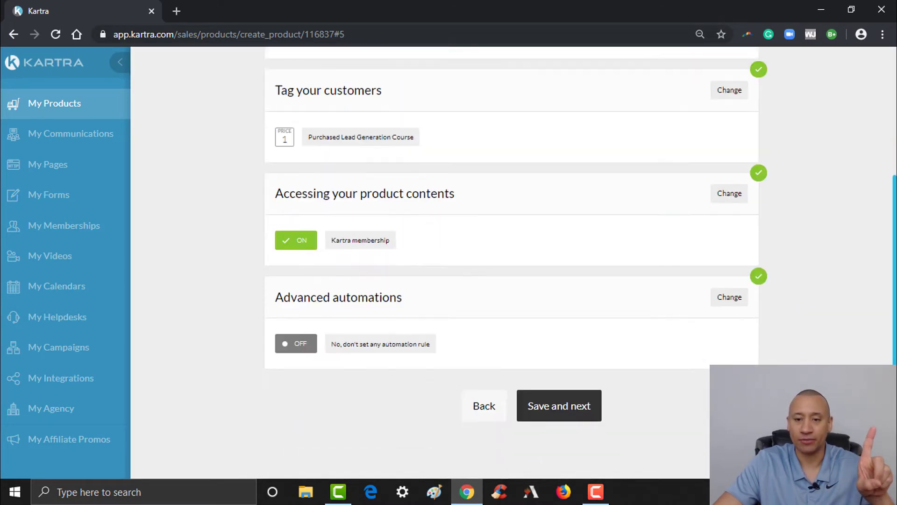
click(489, 336)
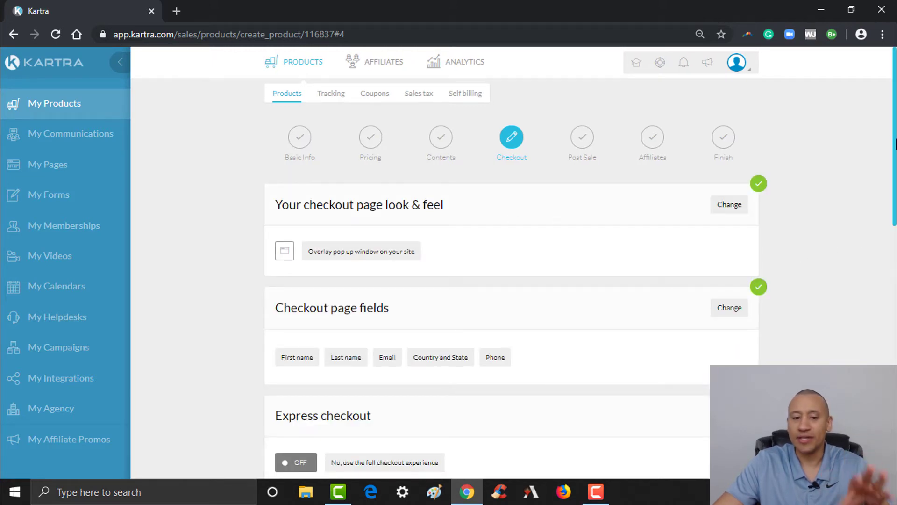
Edit the ROSCA billing terms to read "One time payment of 67 for lifetime access to our lead generation course."
scroll(512, 262, down, 5)
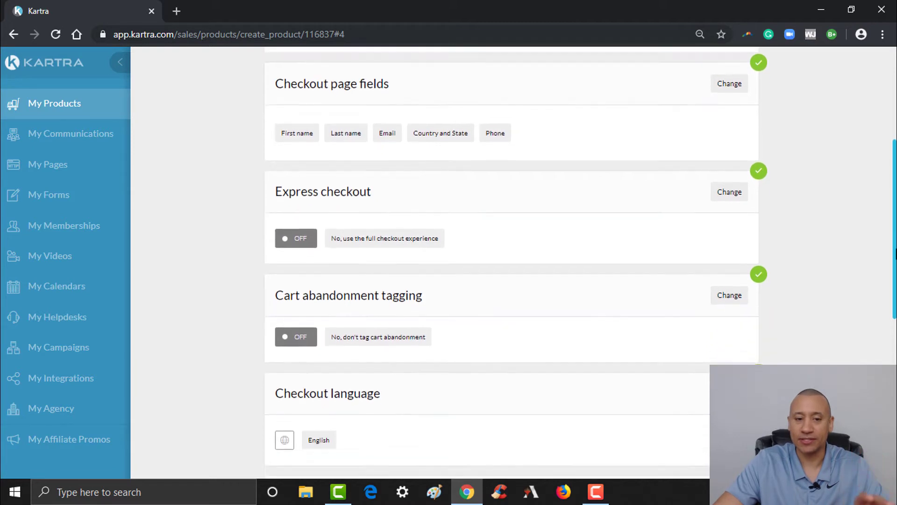
scroll(863, 306, down, 4)
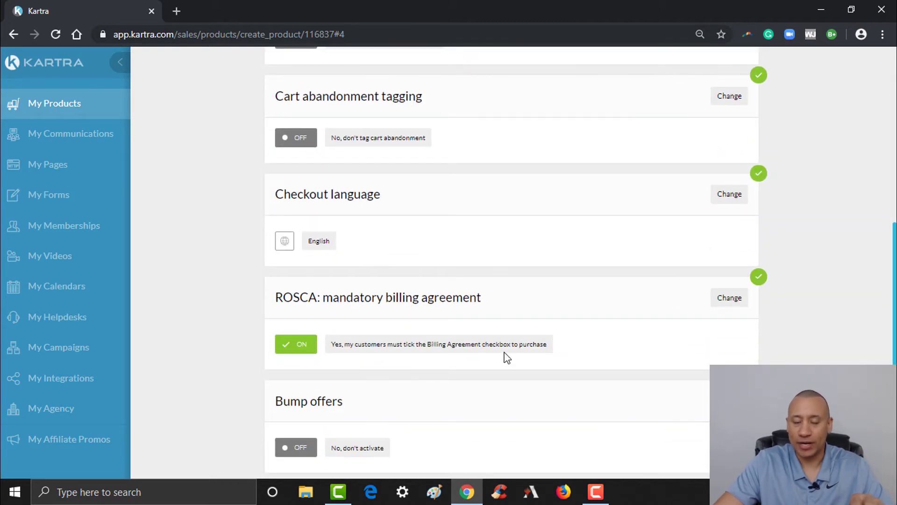
click(729, 297)
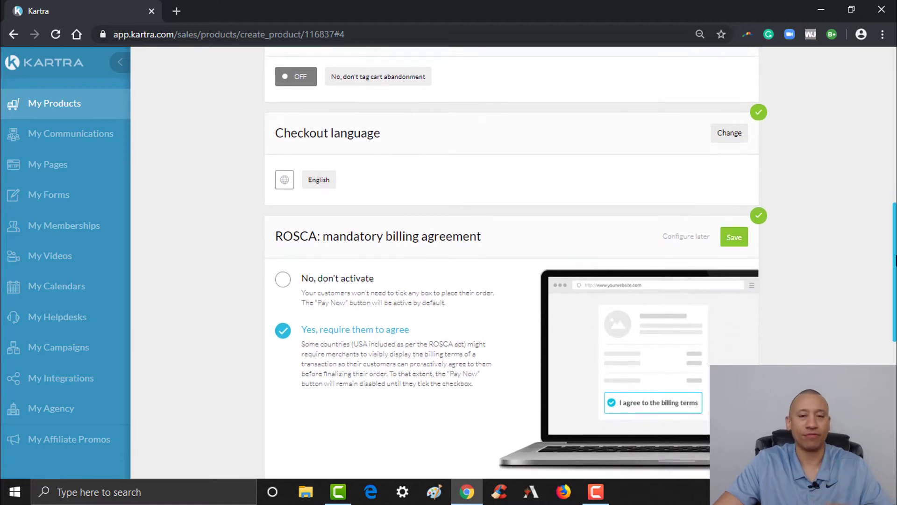
scroll(883, 324, down, 5)
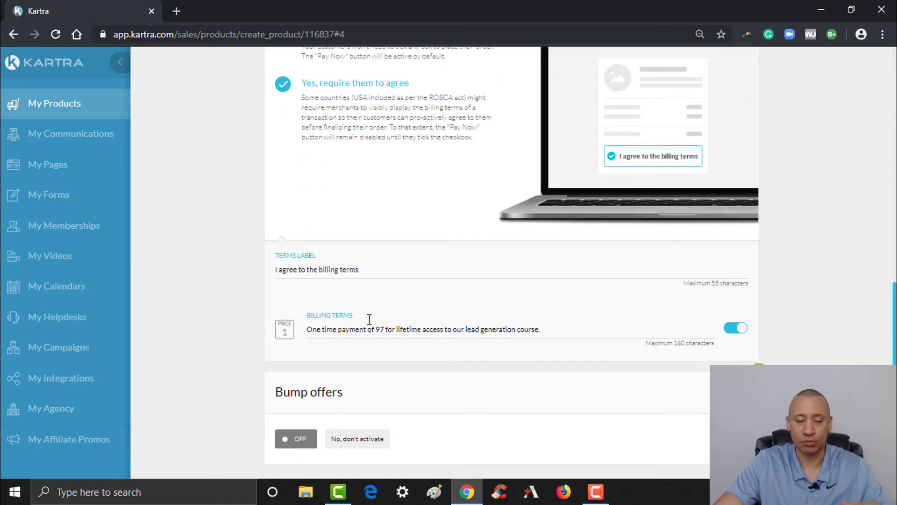
click(381, 328)
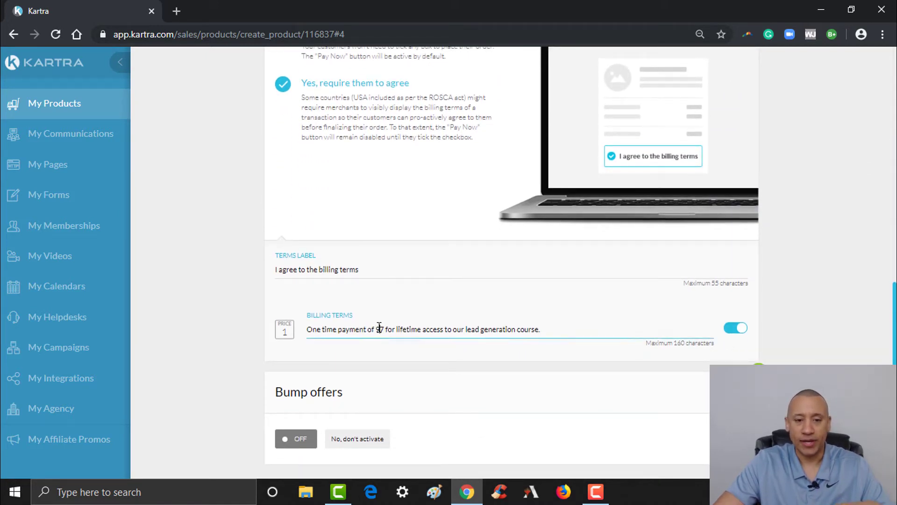
key(BackSpace)
text(6)
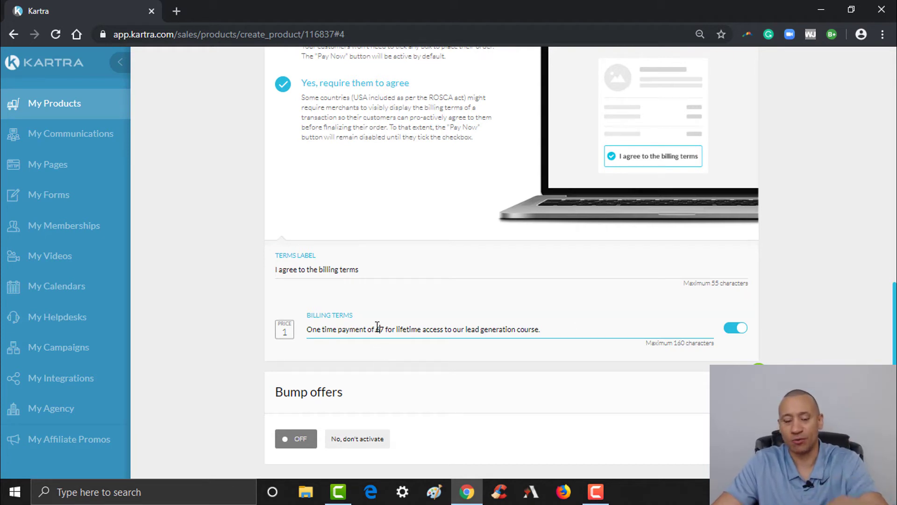
Save the mandatory billing agreement and advance the cloned product to its post-sale settings
scroll(882, 346, down, 3)
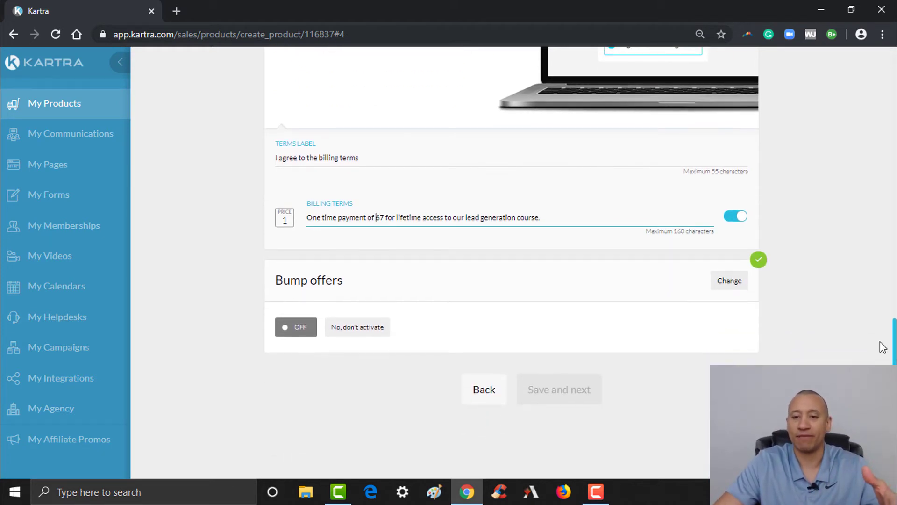
scroll(774, 209, up, 7)
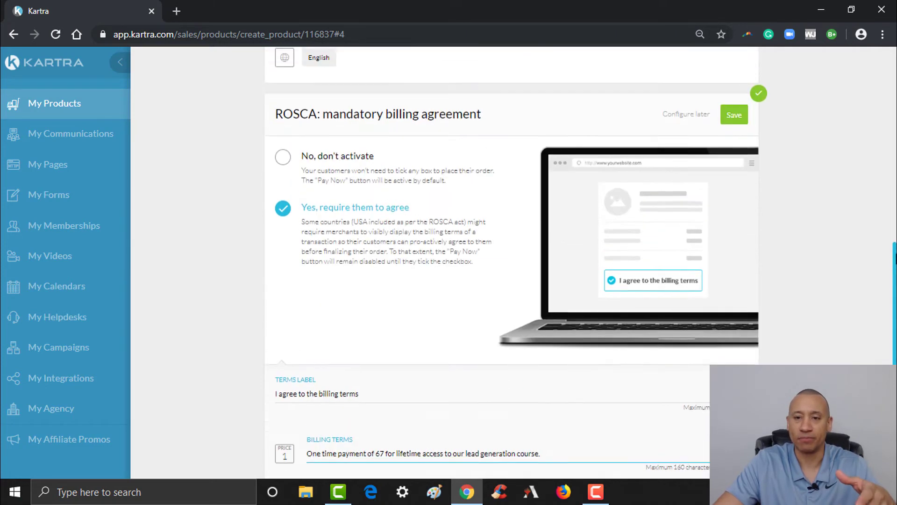
click(740, 211)
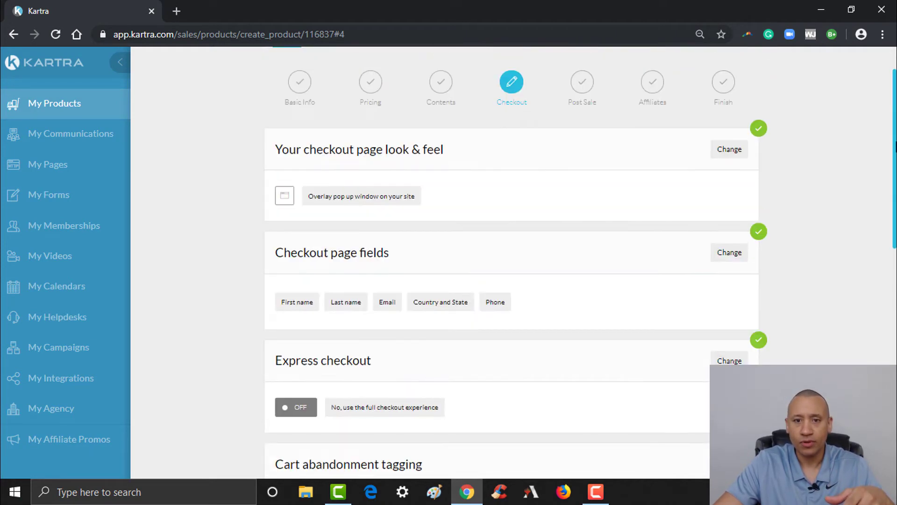
click(583, 382)
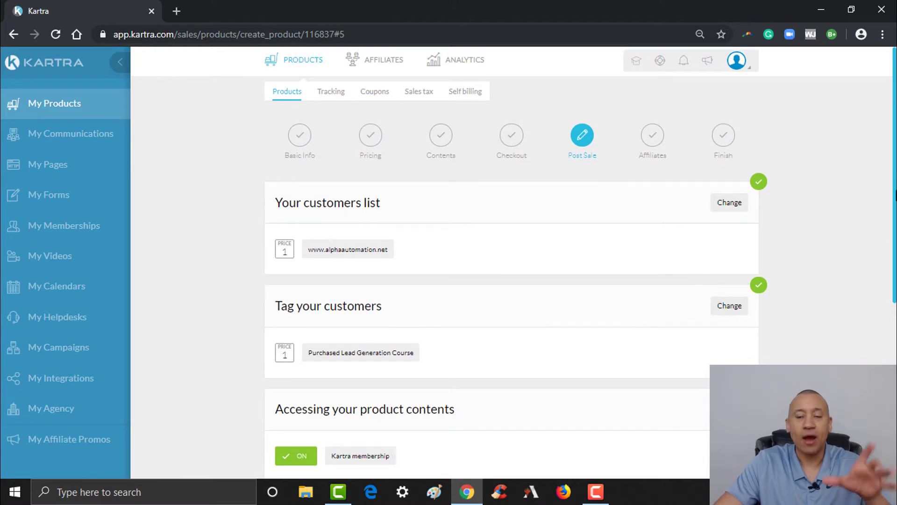
Review and keep the cloned product's post-sale and affiliate settings and finish its configuration
scroll(890, 223, down, 2)
scroll(890, 222, up, 1)
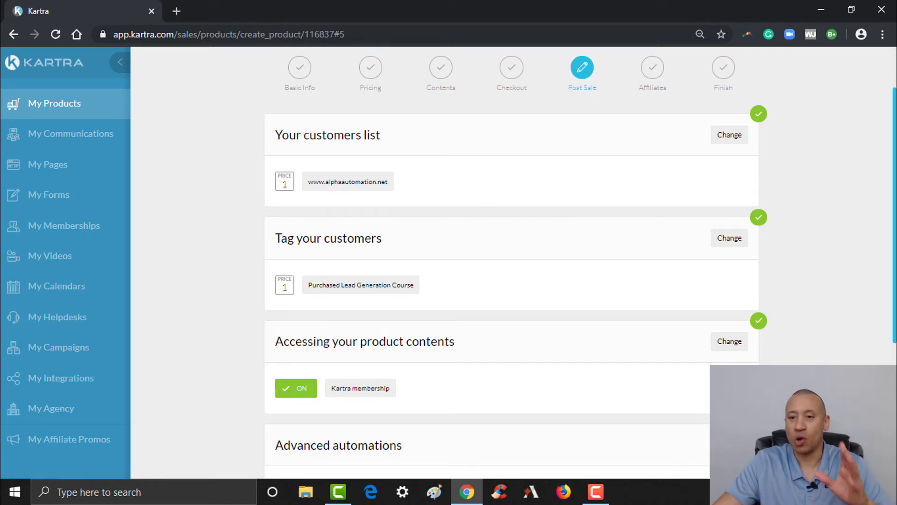
scroll(357, 182, down, 1)
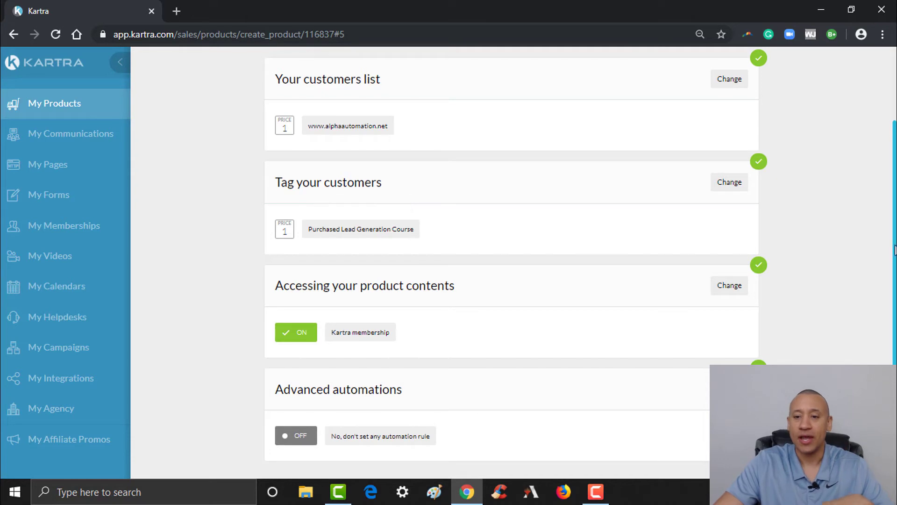
scroll(740, 211, down, 2)
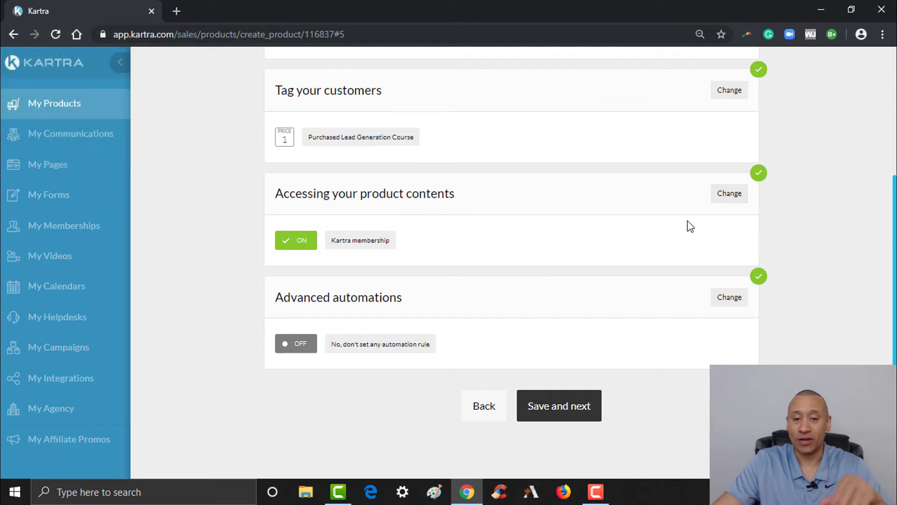
click(546, 414)
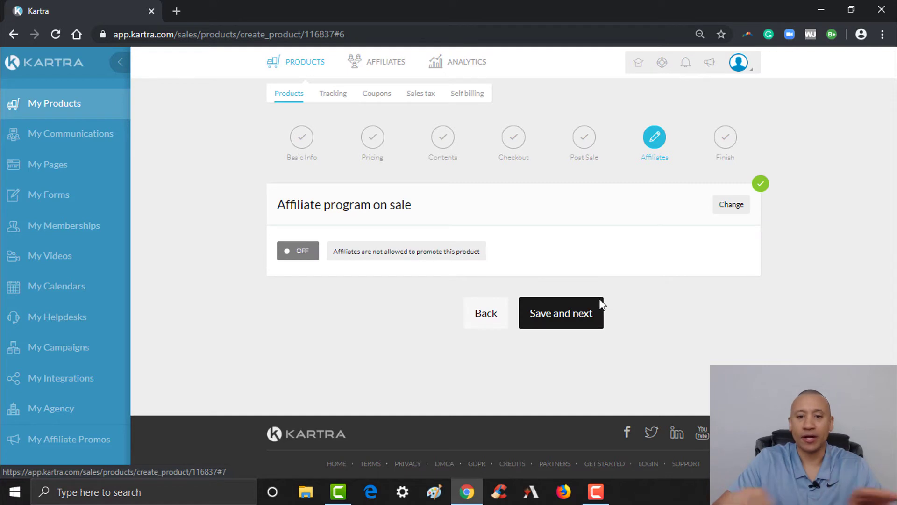
click(571, 318)
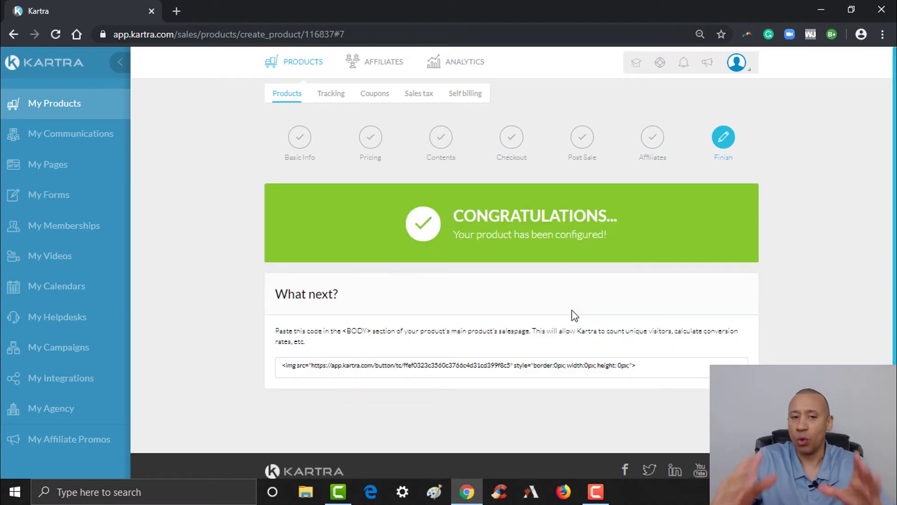
Return to the product list, open the main Test Consulting product for editing and keep its name and basic info
click(289, 95)
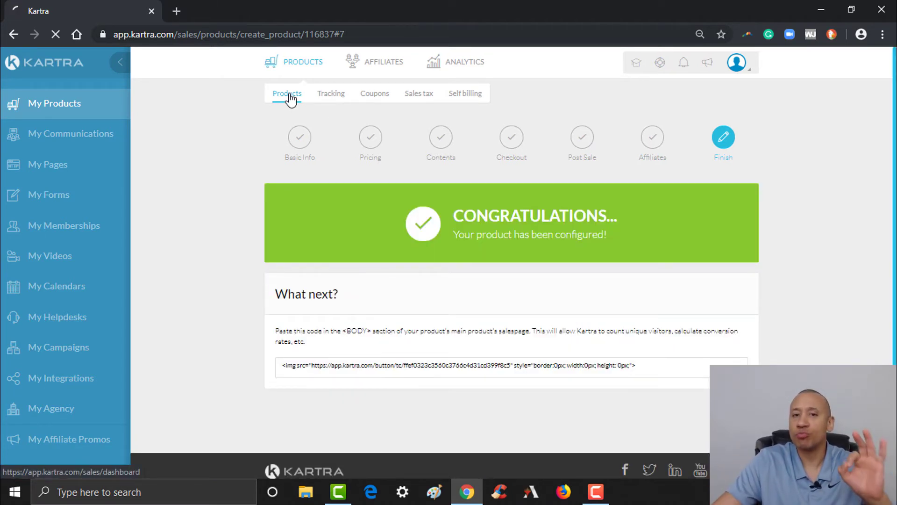
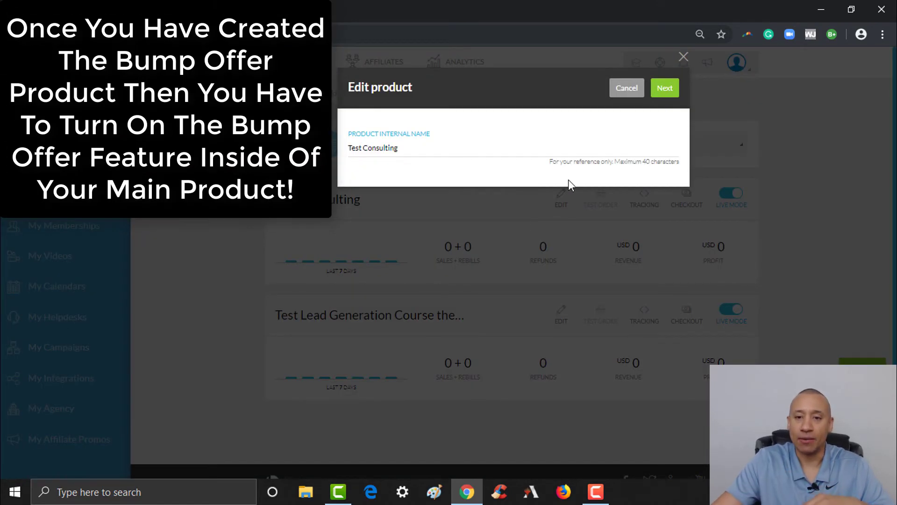
click(676, 93)
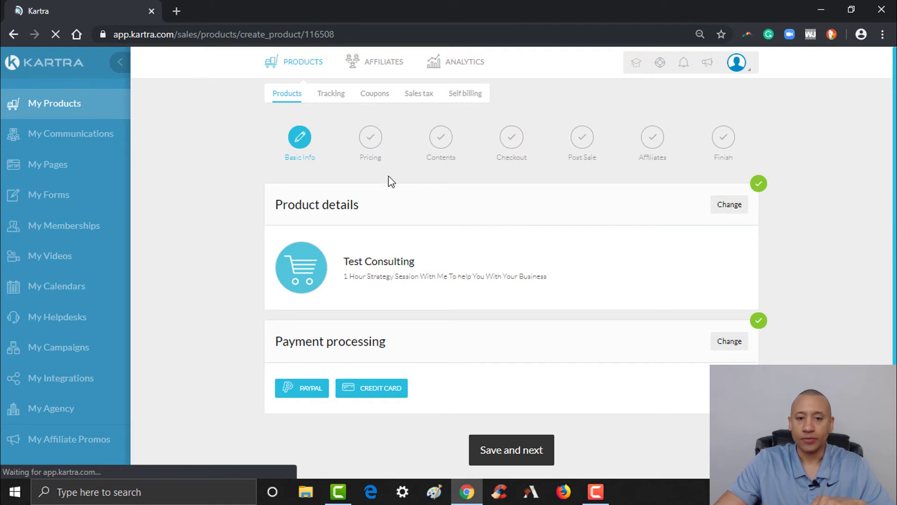
click(526, 449)
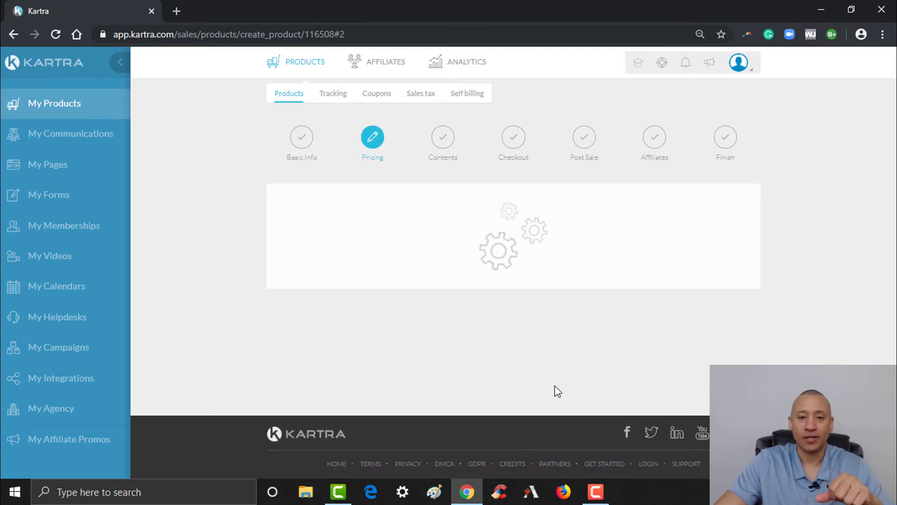
Keep the pricing and contents settings of Test Consulting and advance to its checkout settings
scroll(547, 318, down, 5)
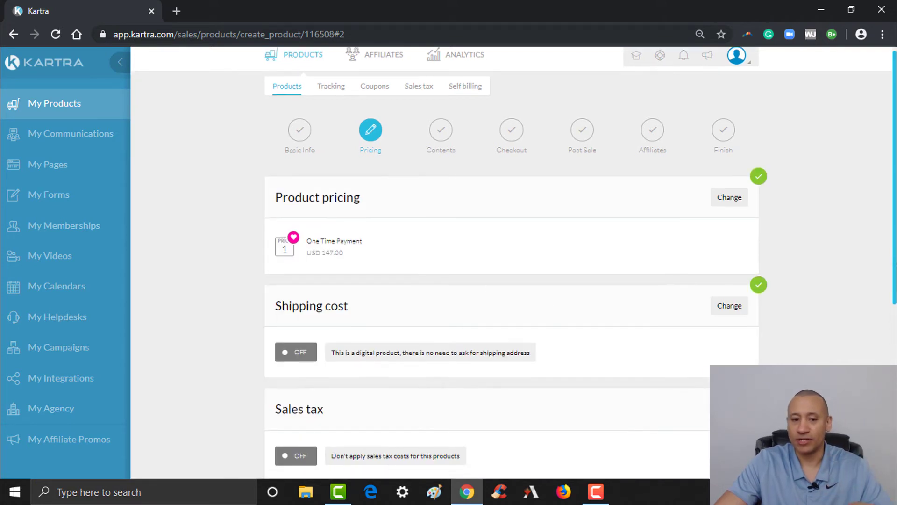
scroll(511, 262, up, 5)
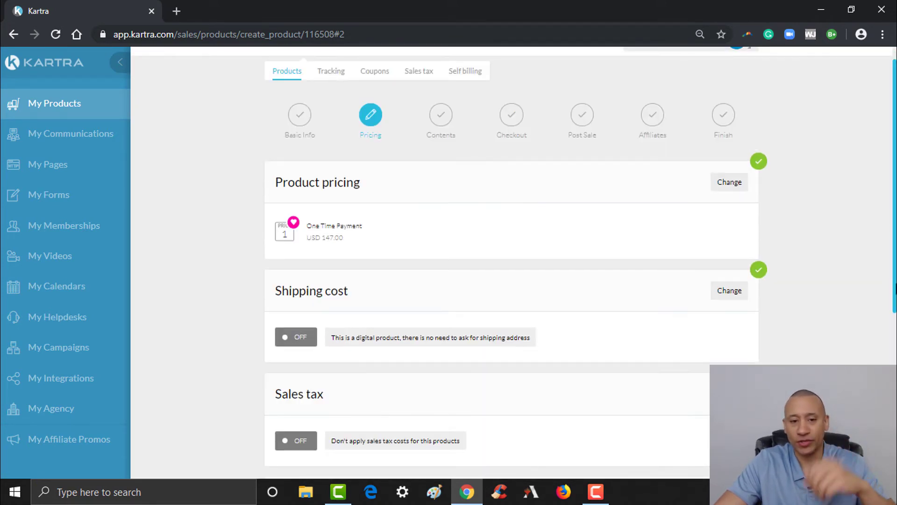
scroll(512, 280, down, 5)
click(571, 410)
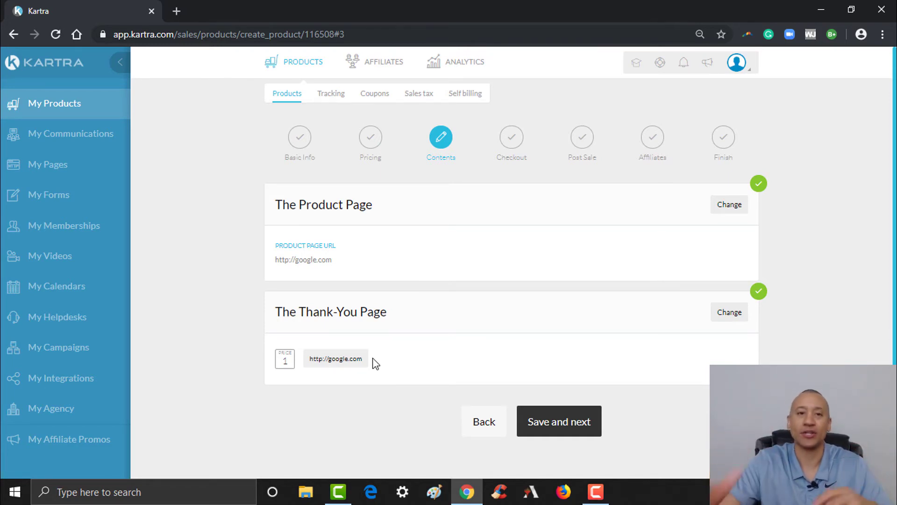
click(555, 427)
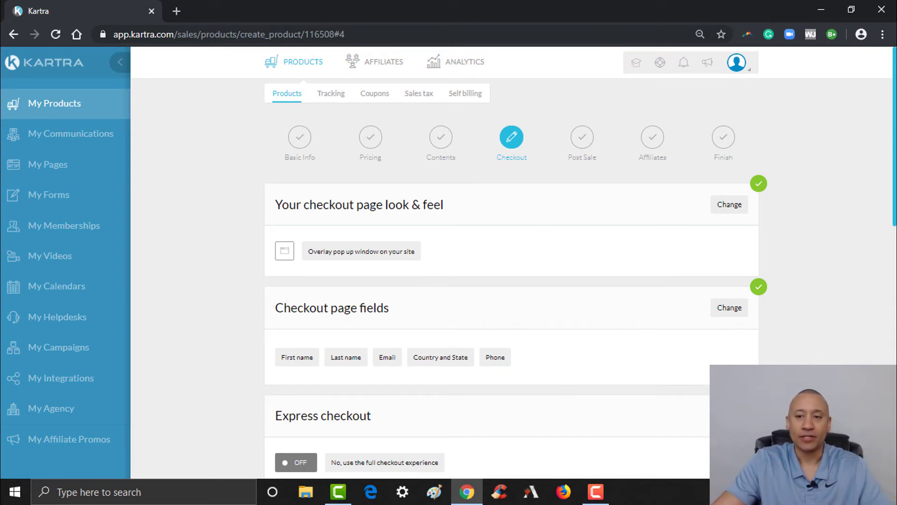
Activate the offer bump in the Test Consulting checkout settings and enable it for price point 1
drag(895, 140, 890, 346)
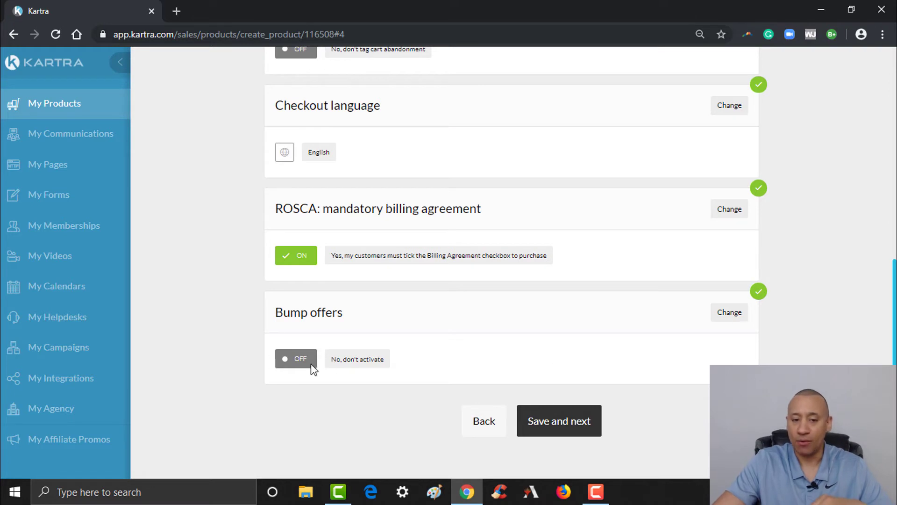
click(728, 316)
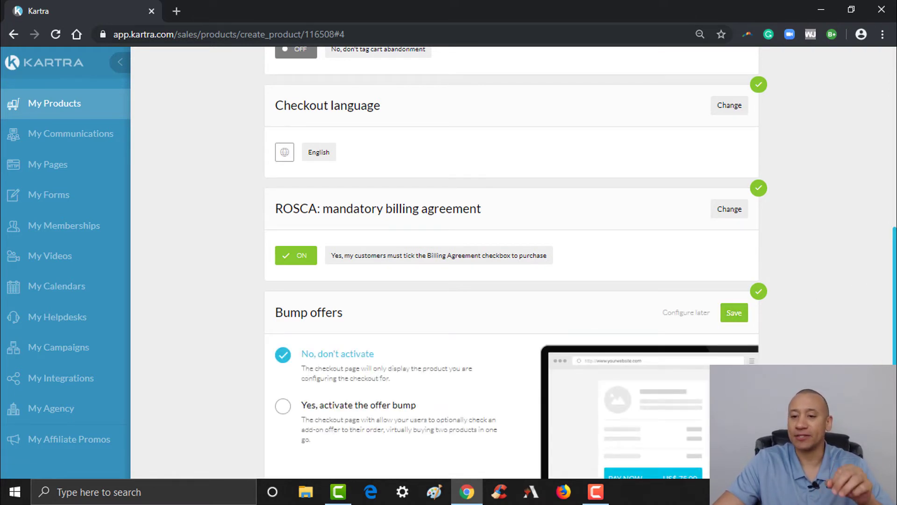
scroll(895, 348, down, 5)
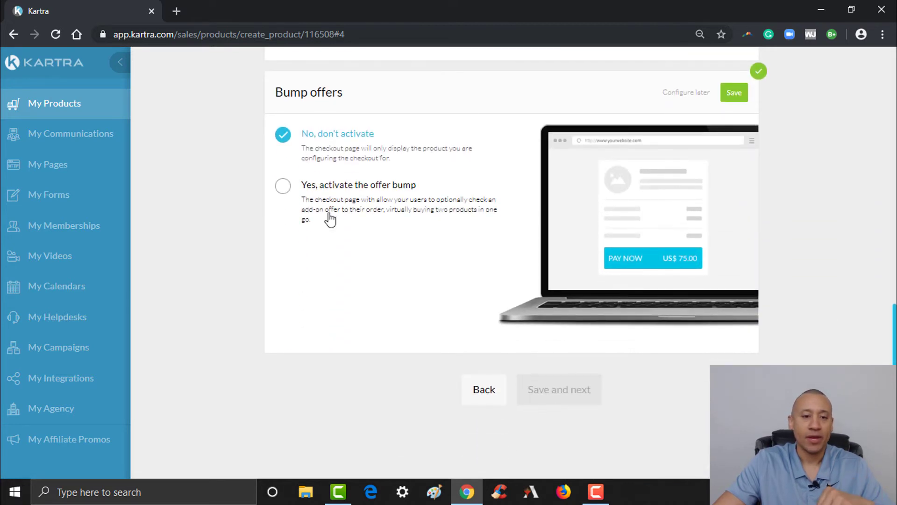
click(283, 191)
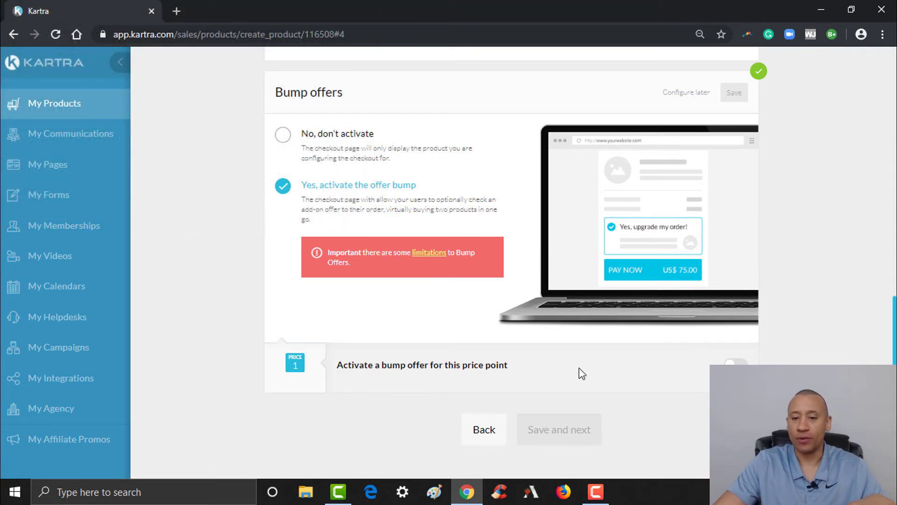
click(735, 362)
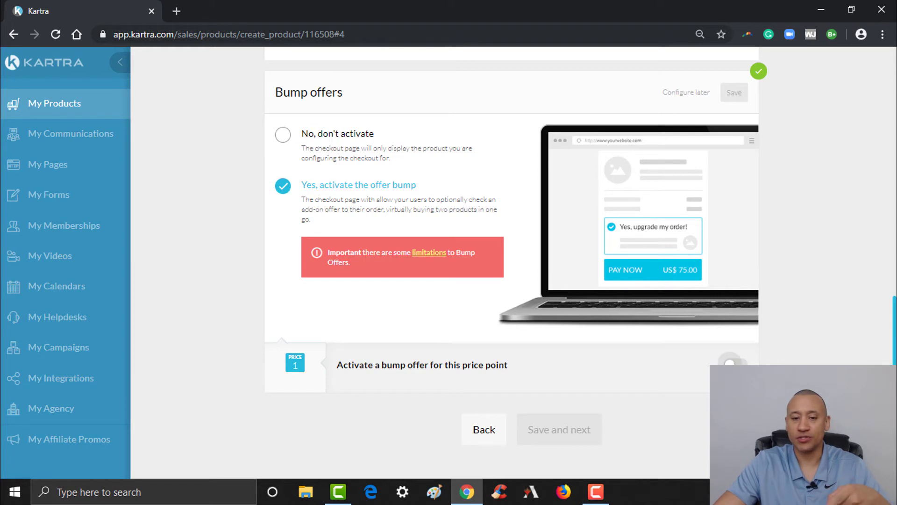
scroll(512, 261, down, 5)
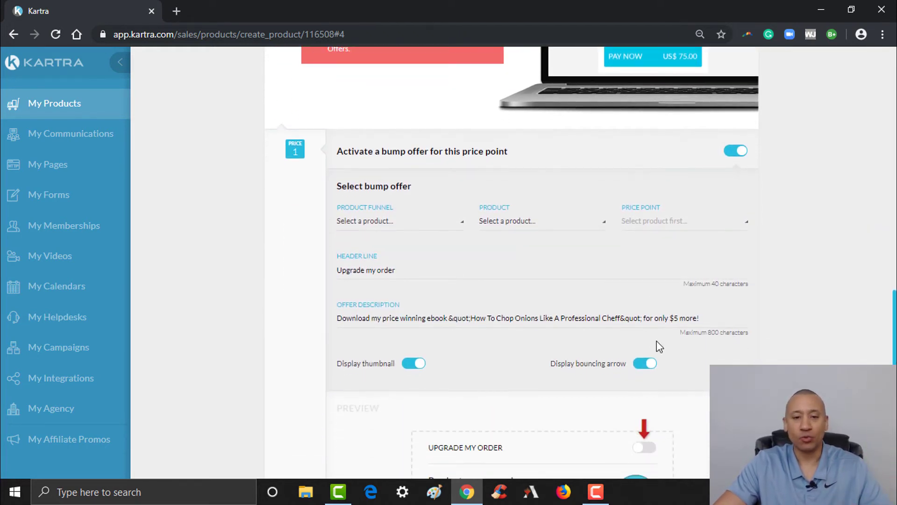
Set the bump offer to the Test Consulting funnel, product "Test Lead Generation Course the bump" and Price point 1, and check its preview
click(386, 225)
click(380, 262)
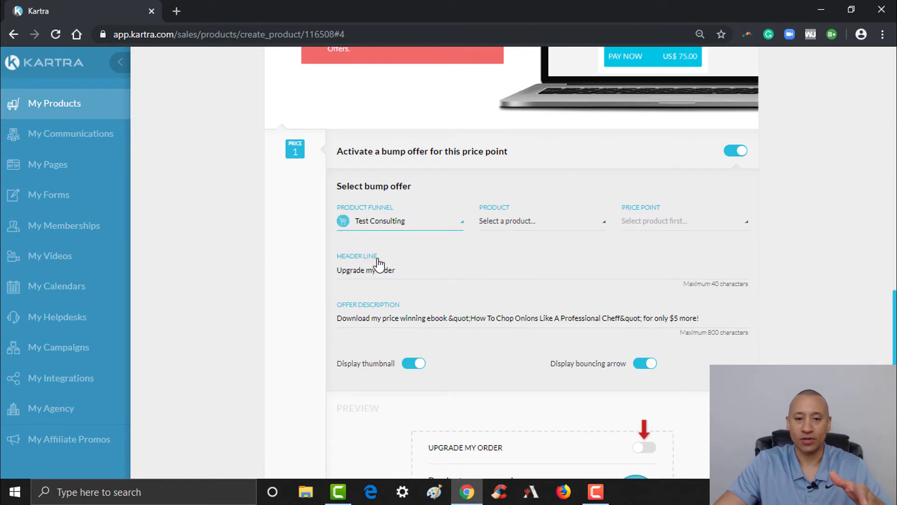
click(535, 230)
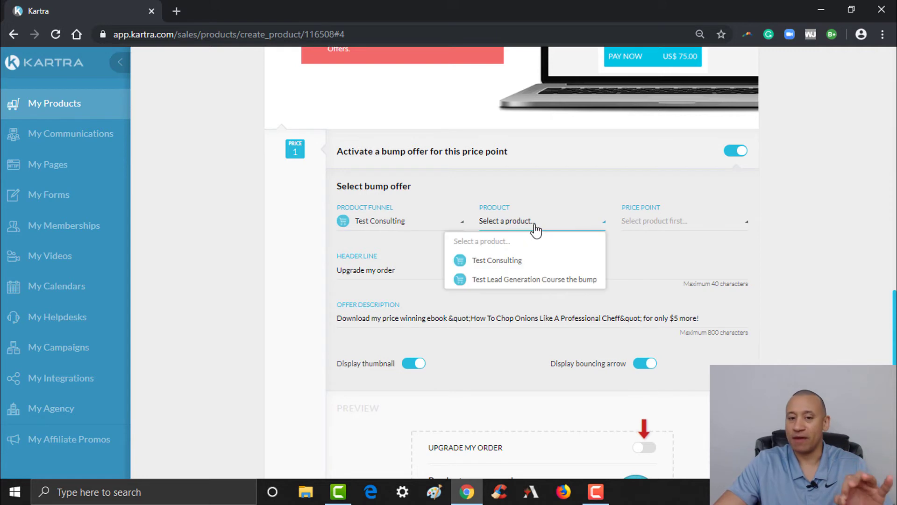
click(502, 280)
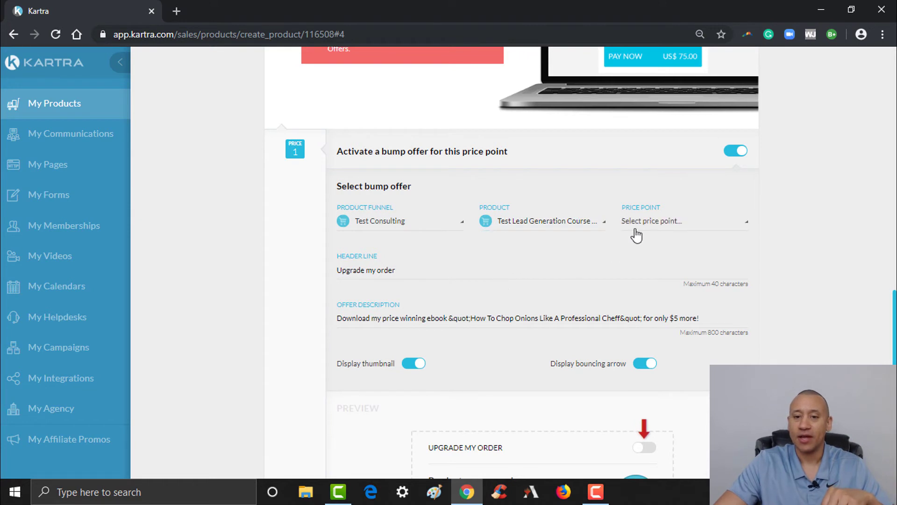
click(638, 224)
click(647, 260)
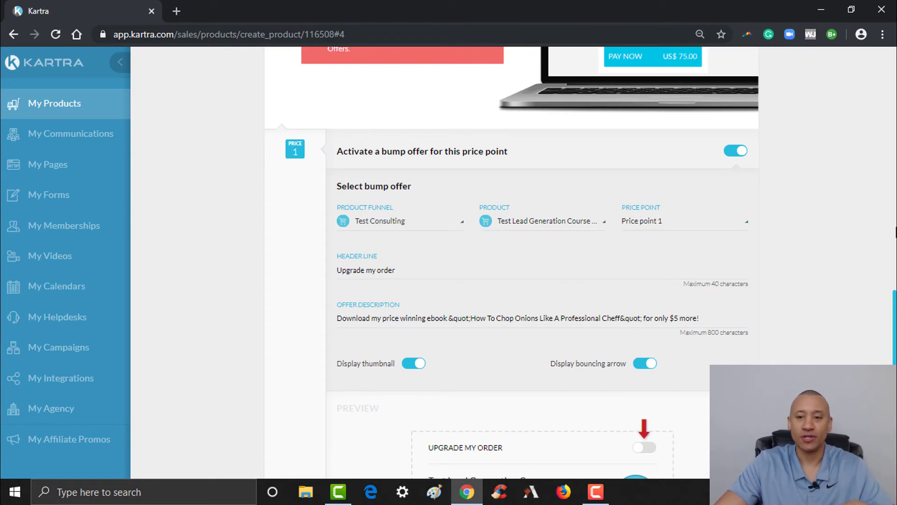
scroll(440, 273, down, 1)
scroll(514, 262, down, 5)
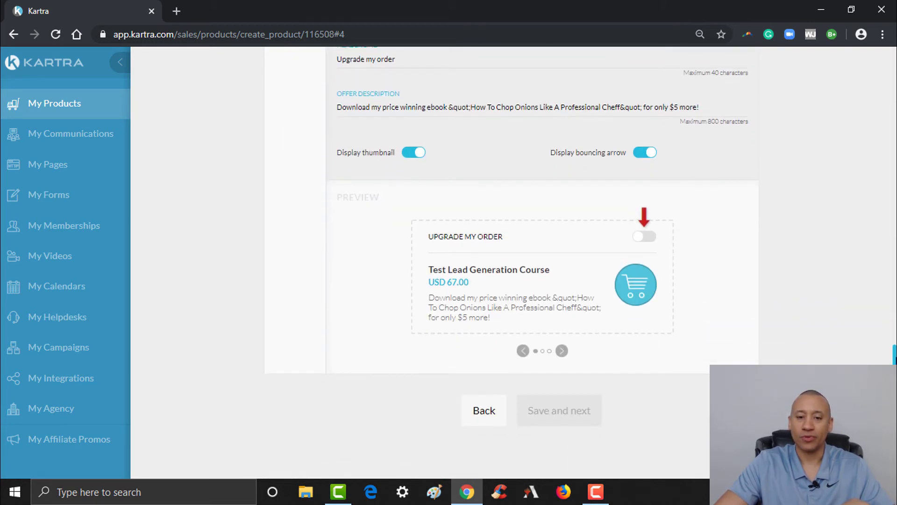
scroll(514, 262, up, 2)
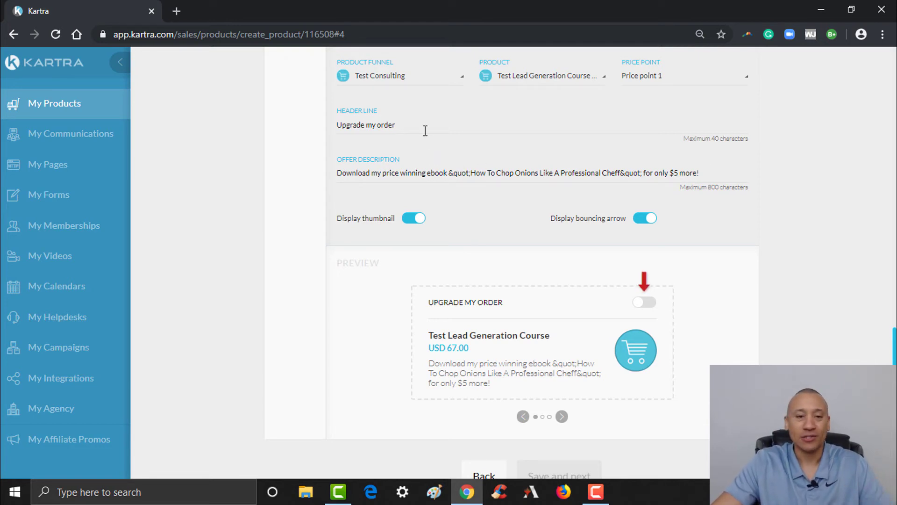
Replace the bump offer's header line with "Need More Leads???"
drag(422, 126, 307, 120)
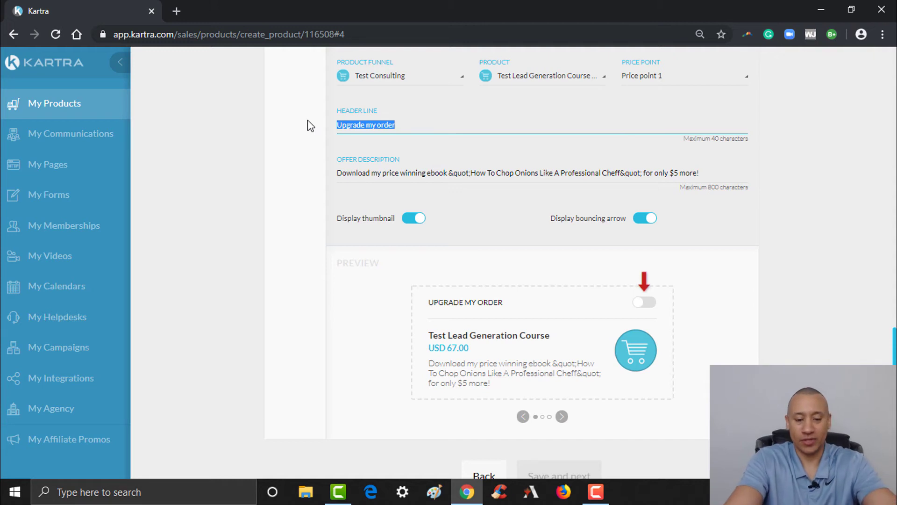
text(N)
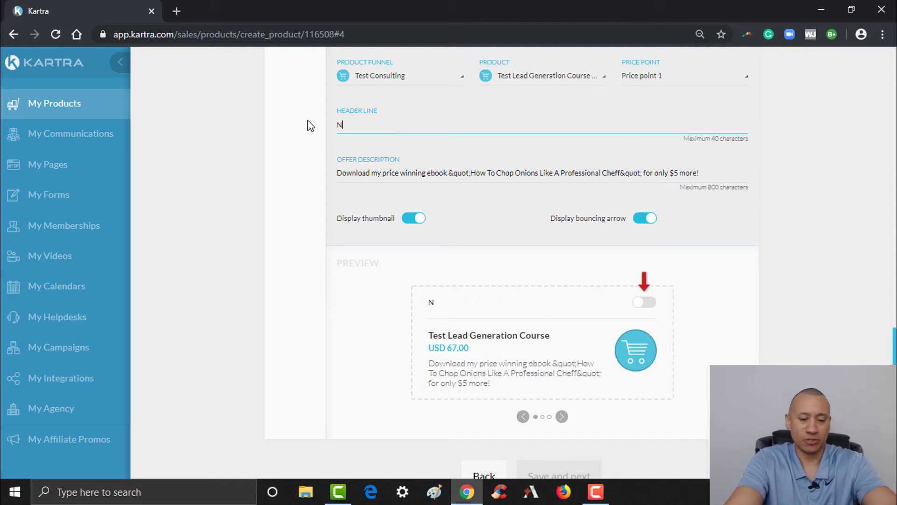
text(eed More Leads???)
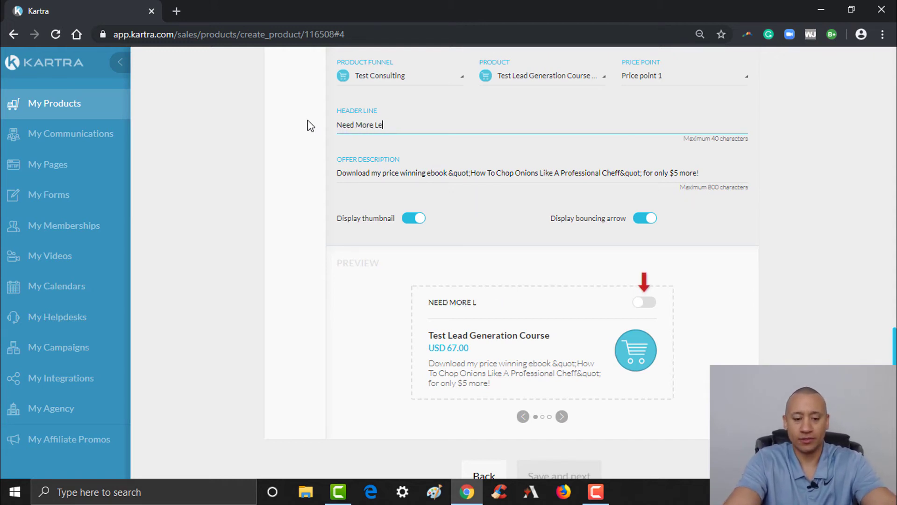
Replace the offer description with "Get My Lead Generation course Today At A Discounted Price!"
click(372, 173)
key(ctrl+a)
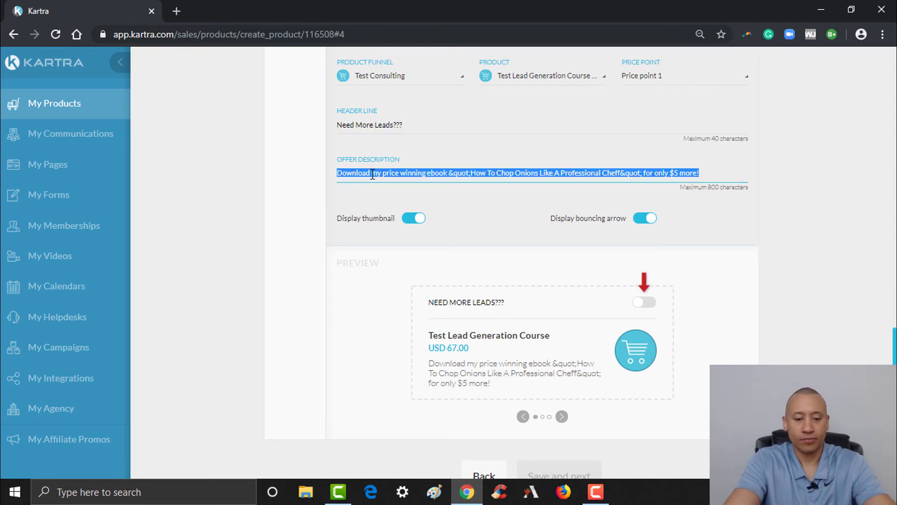
text(G)
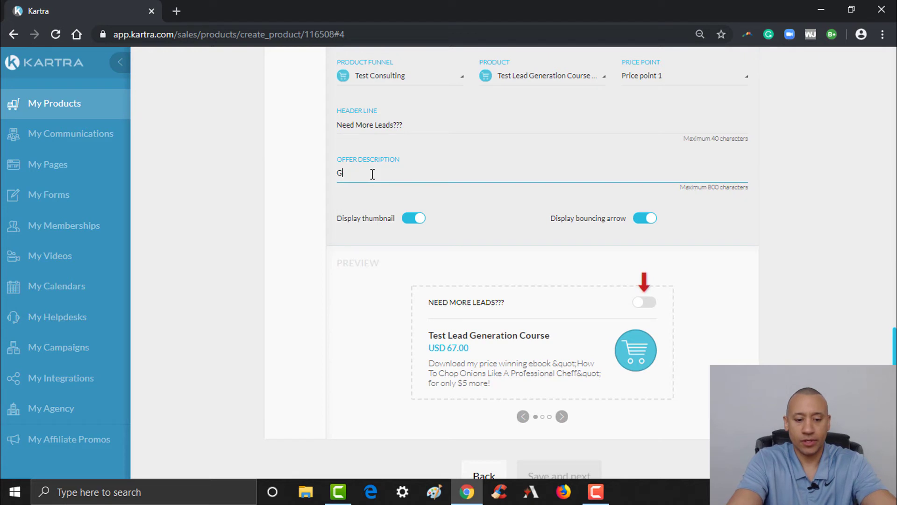
text(et My Lead)
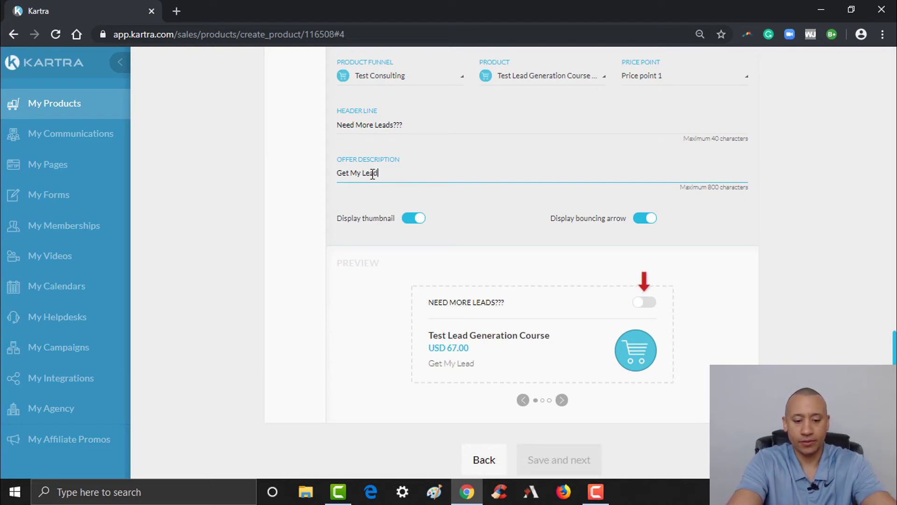
text( Generati)
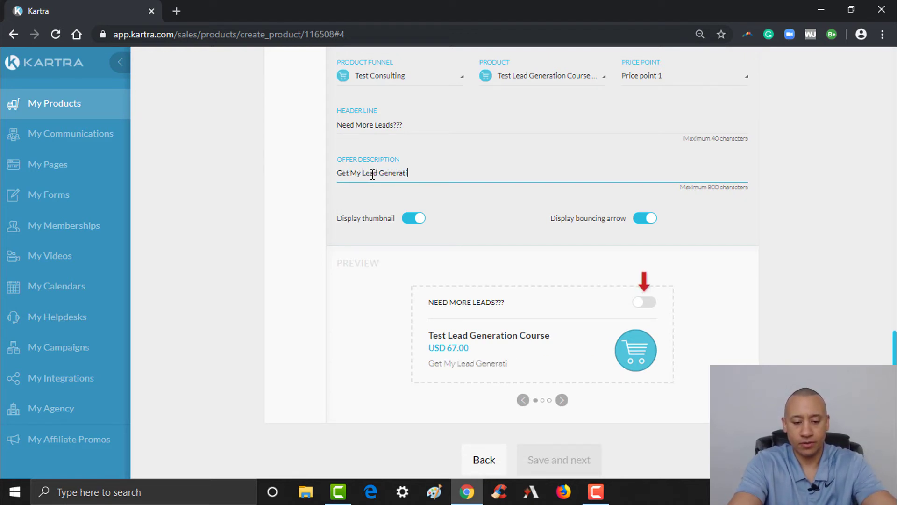
text(on course To)
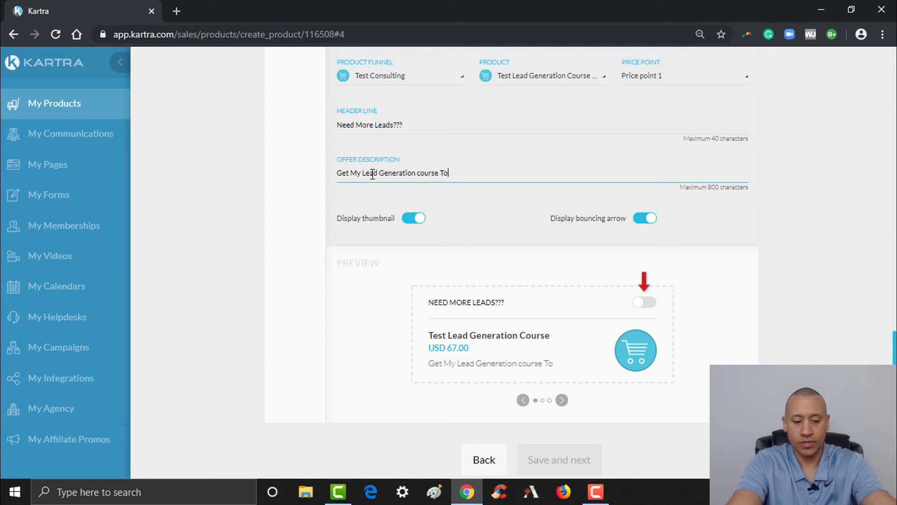
text(day At A)
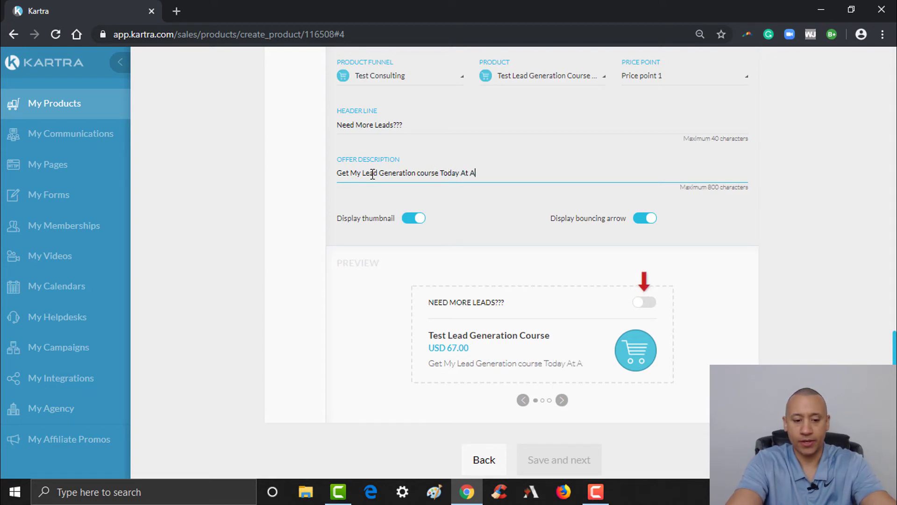
text( Discount)
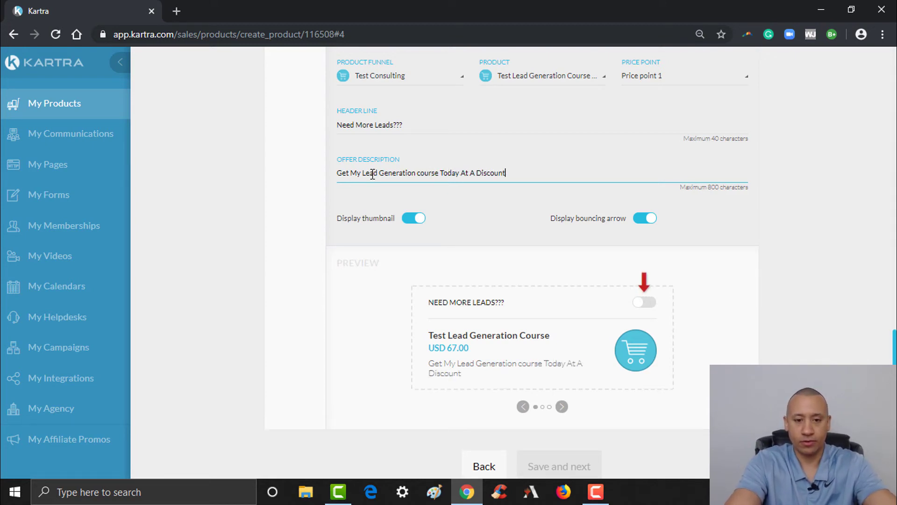
text(ed P)
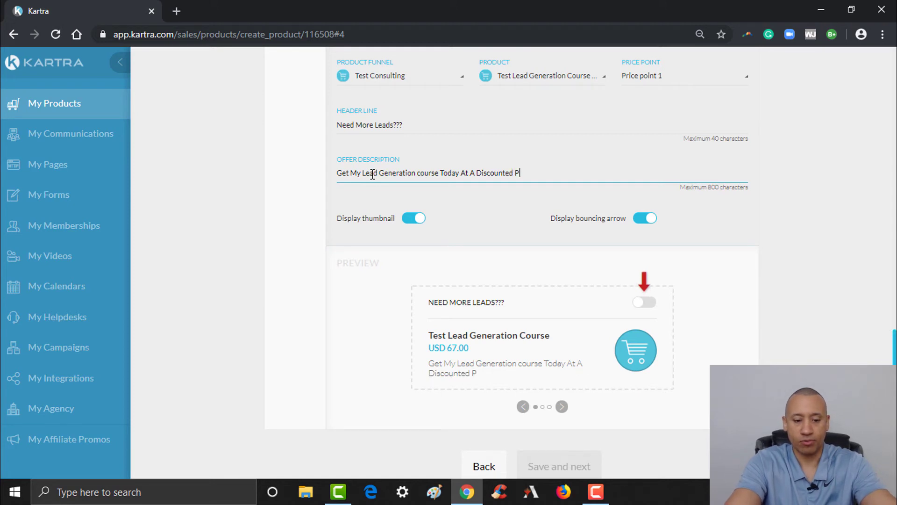
text(rice)
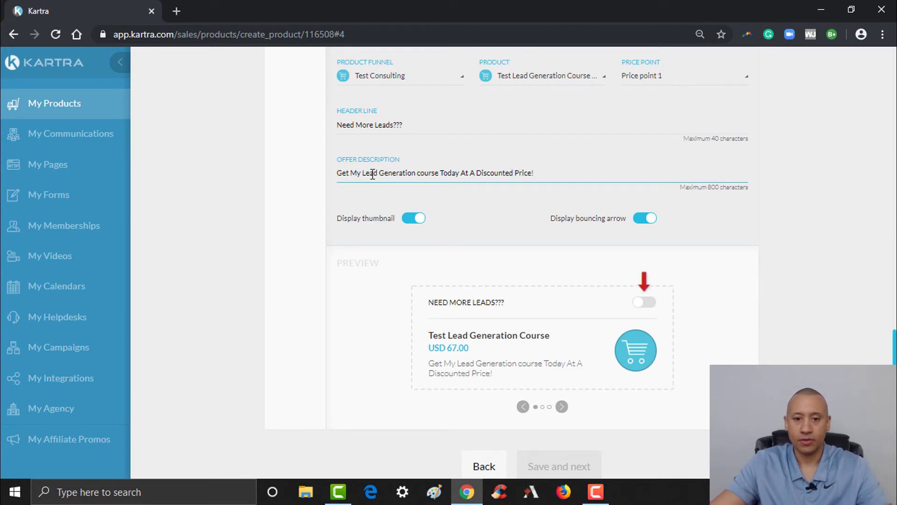
text(!)
click(382, 316)
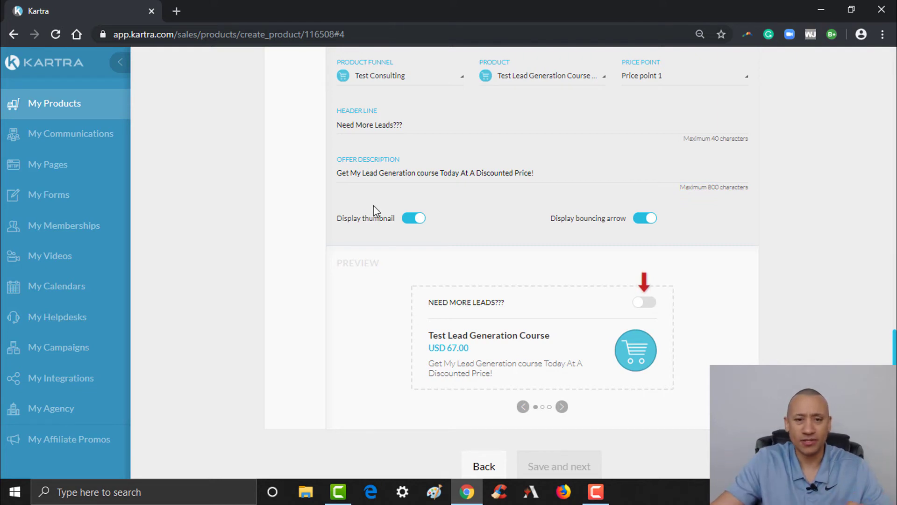
Extend the header line to read "Need More Leads For Your Business???"
drag(394, 125, 498, 115)
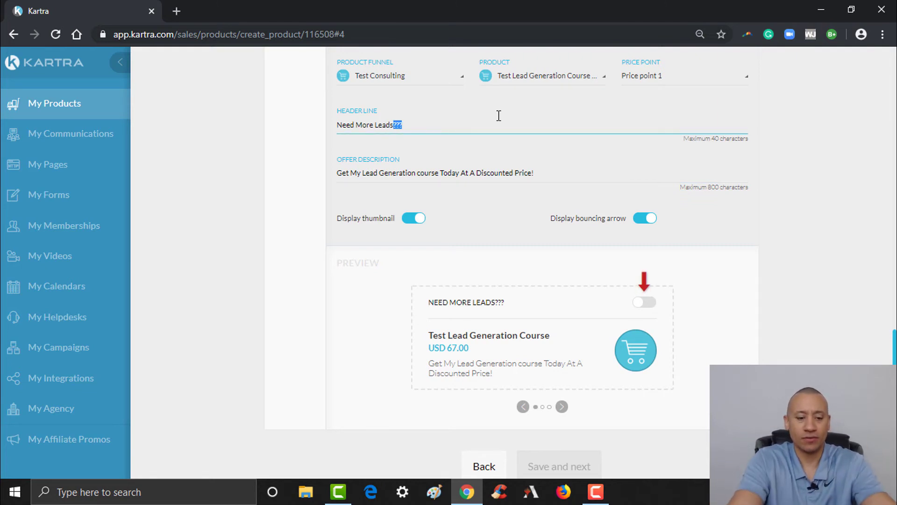
text(For Your Bus)
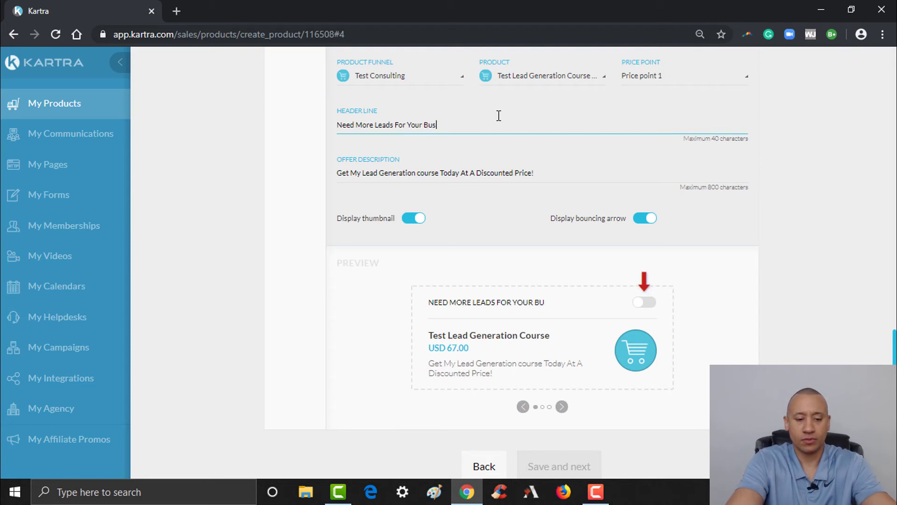
text(iness)
text(??)
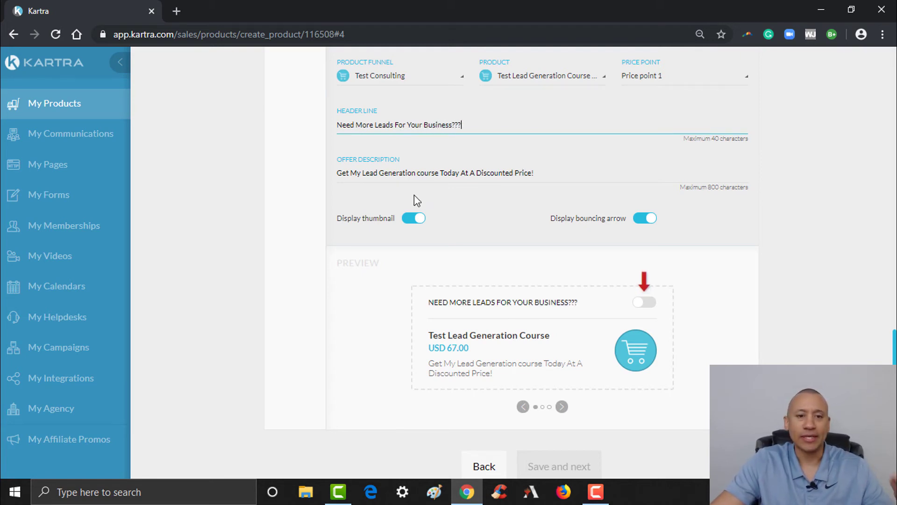
Insert "Top Rated" before "Lead Generation" in the offer description
click(362, 174)
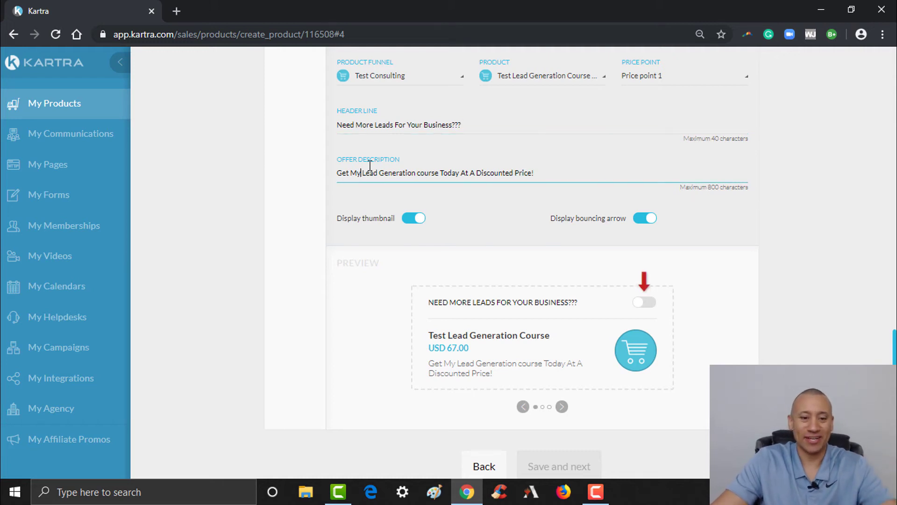
text(Top Rated)
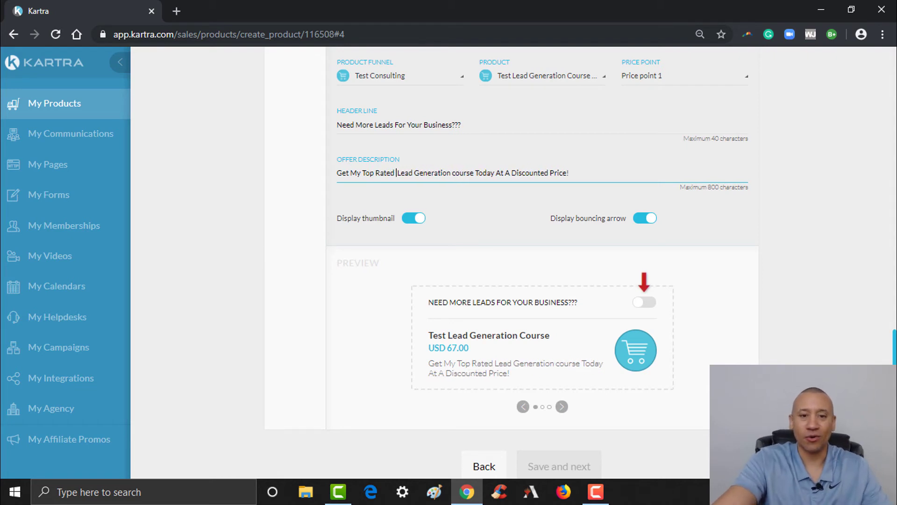
key(BackSpace)
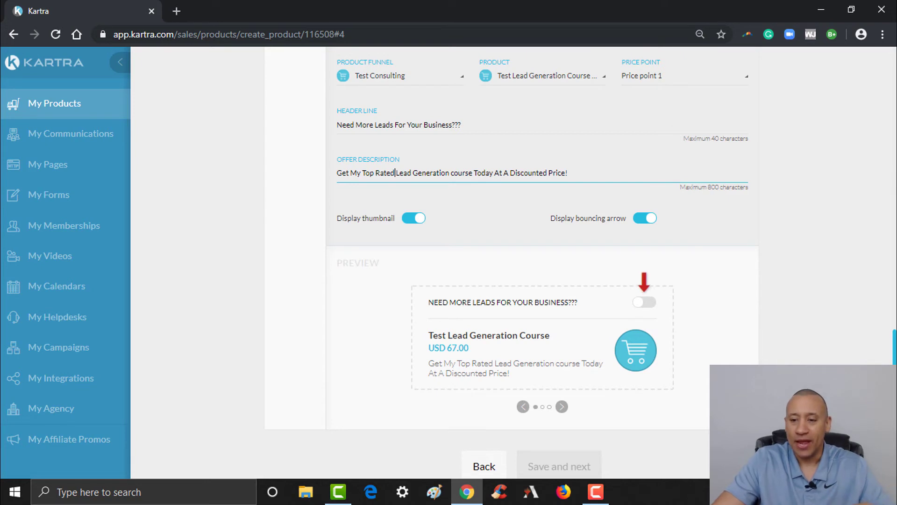
Choose the third bump offer design, with the yellow header band and green headline
scroll(647, 369, down, 1)
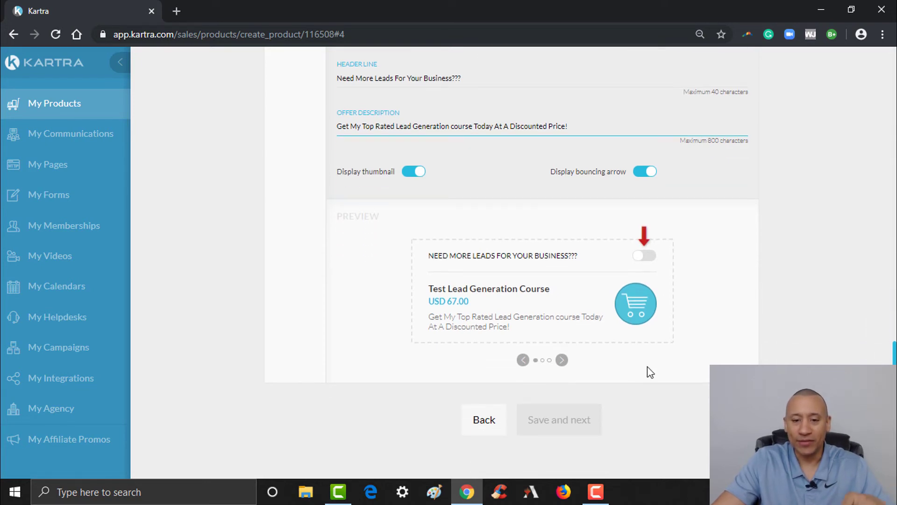
click(563, 361)
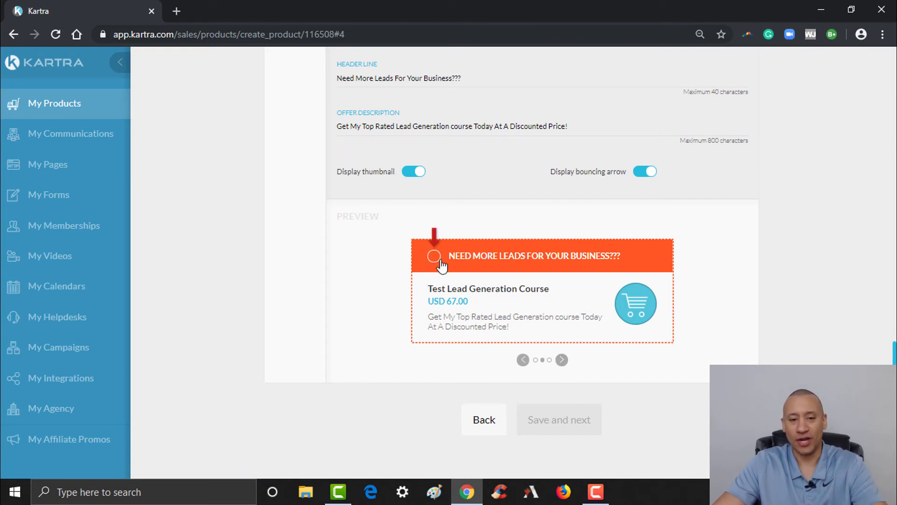
click(563, 361)
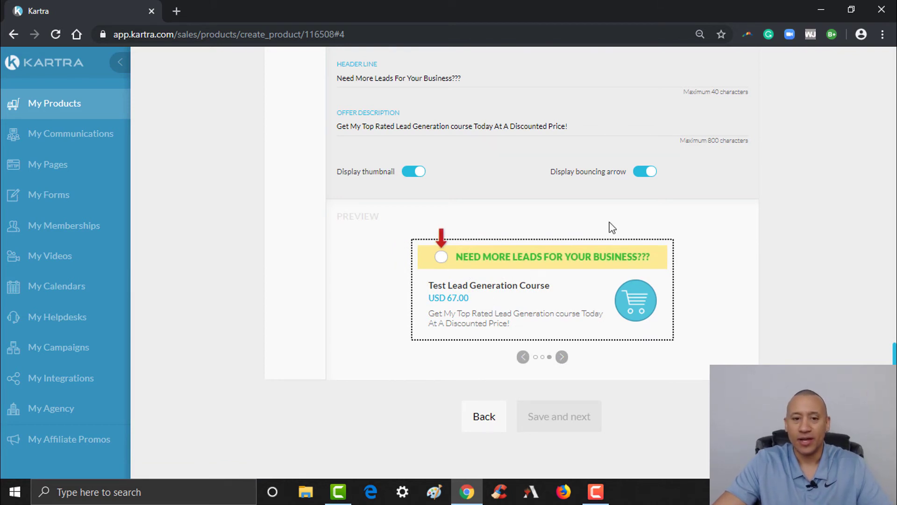
Try the bump offer without its thumbnail and without its bouncing arrow, restoring each display option
click(418, 172)
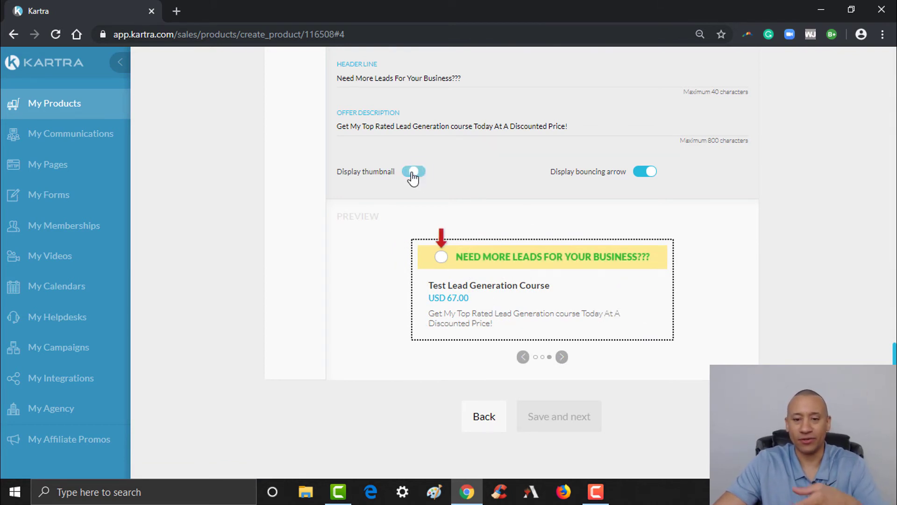
click(418, 172)
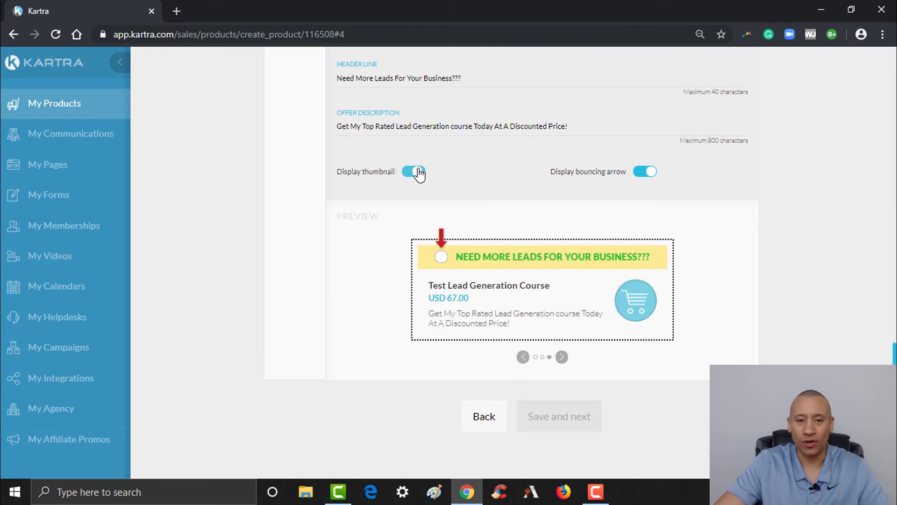
click(644, 171)
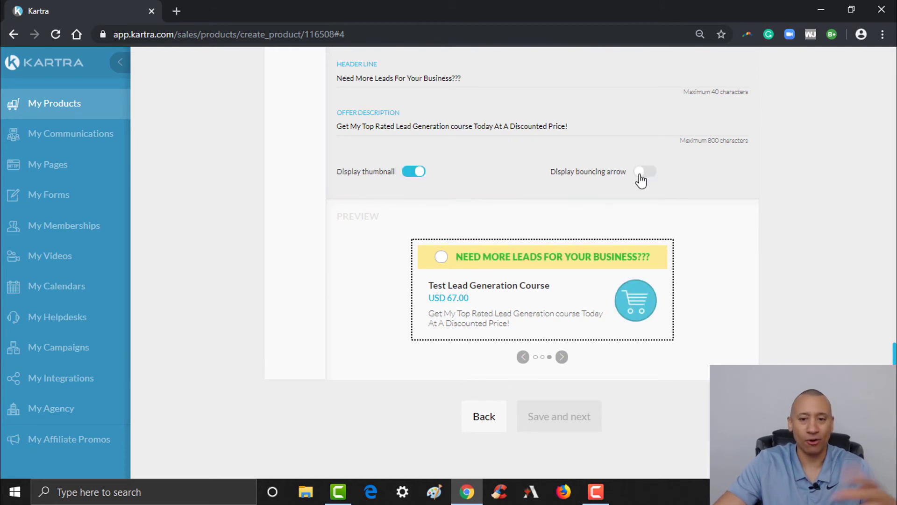
click(649, 172)
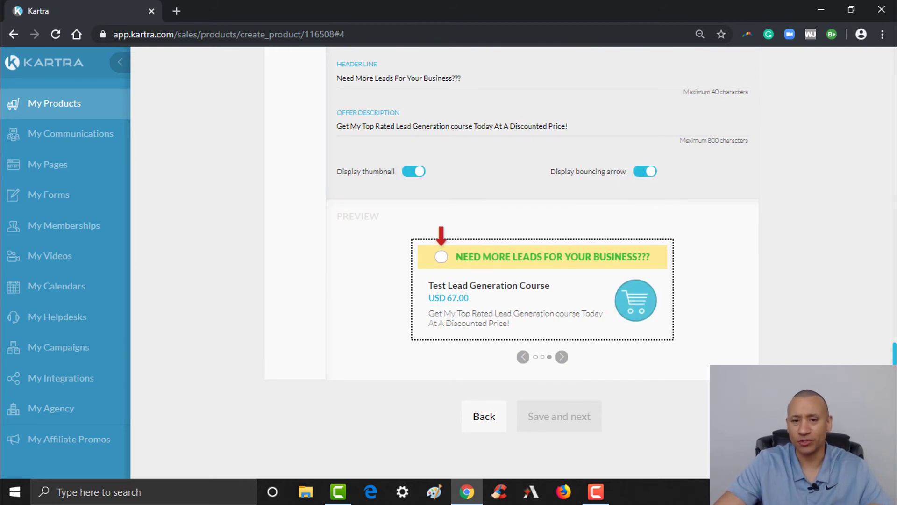
Review the bump offer setup, close the Bump offers section and save the checkout settings to advance to Post Sale
scroll(656, 207, down, 2)
scroll(657, 208, up, 1)
scroll(512, 259, up, 4)
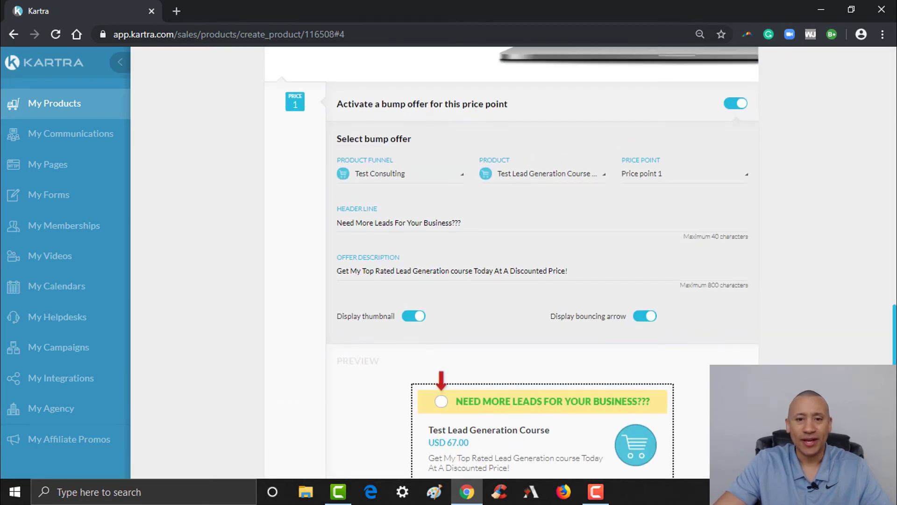
scroll(512, 258, down, 4)
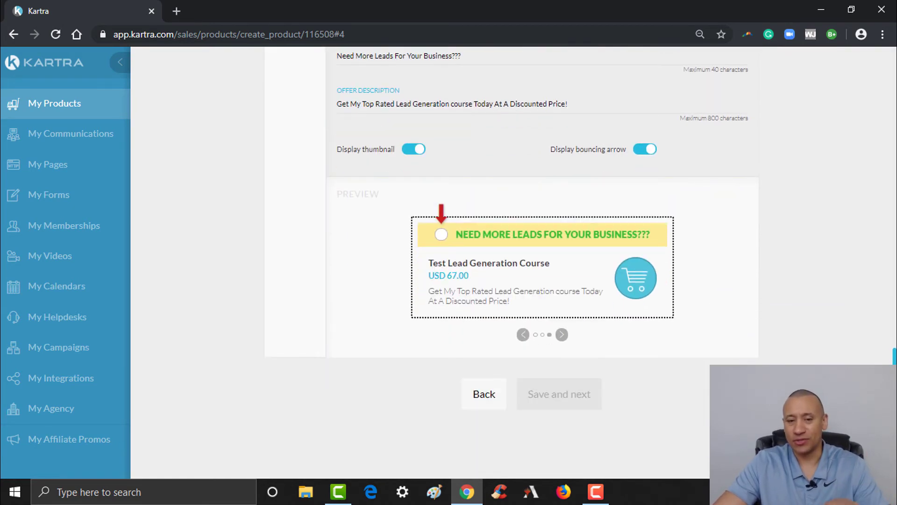
scroll(512, 259, up, 1)
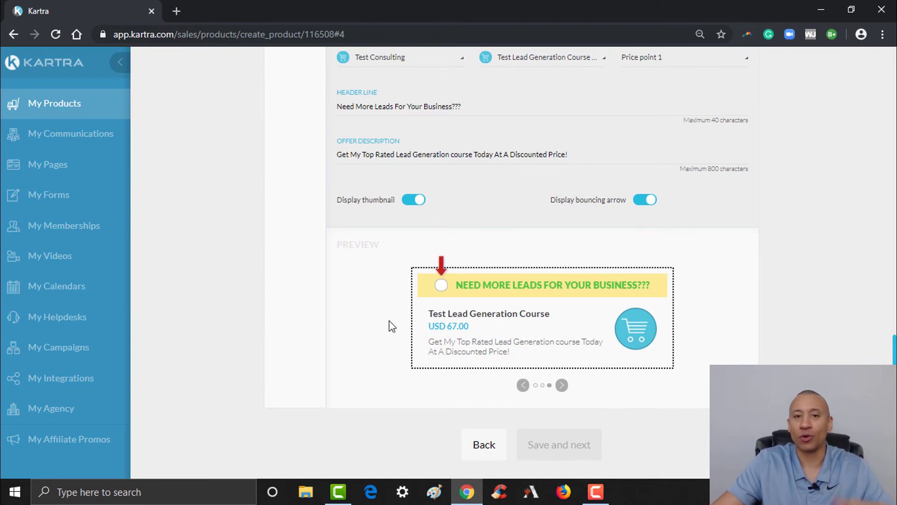
drag(894, 374, 895, 263)
click(734, 148)
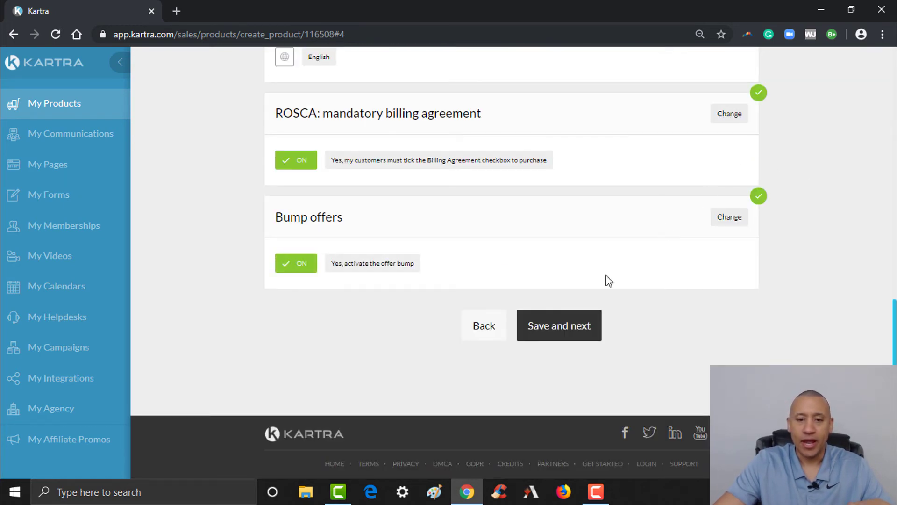
click(555, 330)
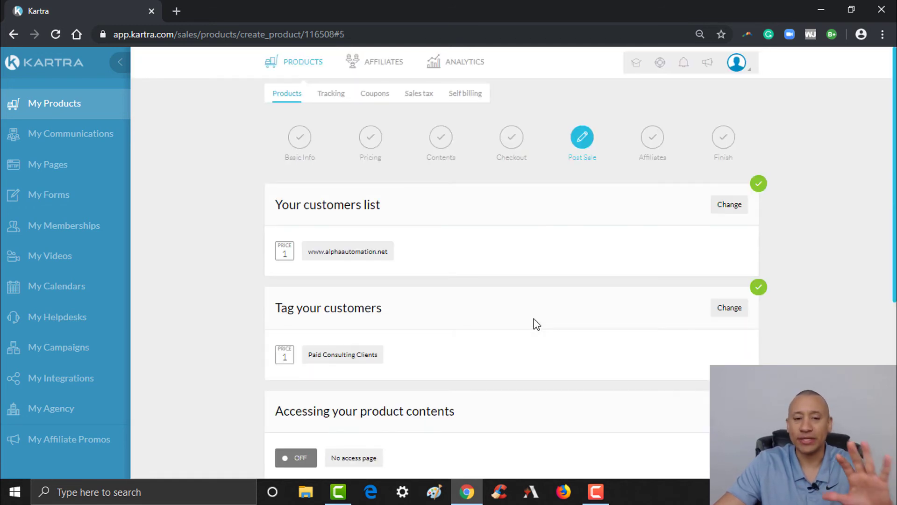
Keep the existing post-sale and affiliate settings and save through to the product's Finish stage
scroll(511, 261, down, 5)
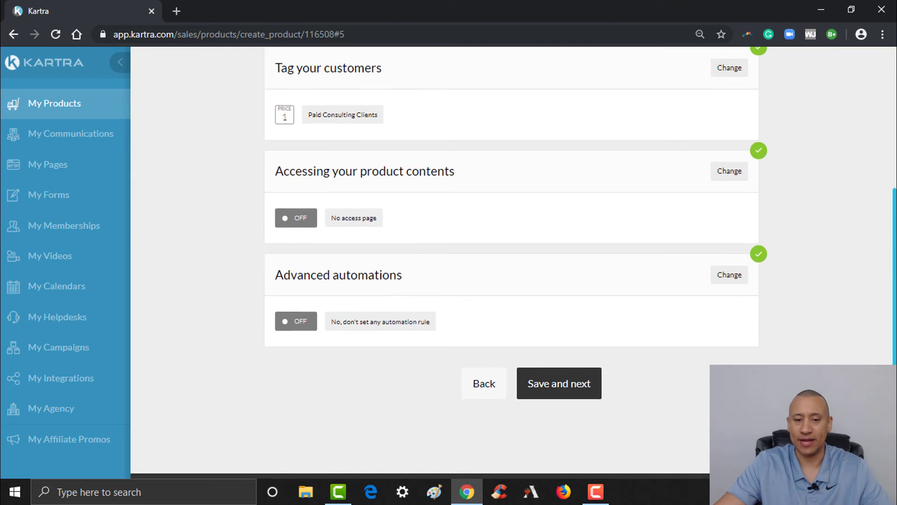
click(569, 368)
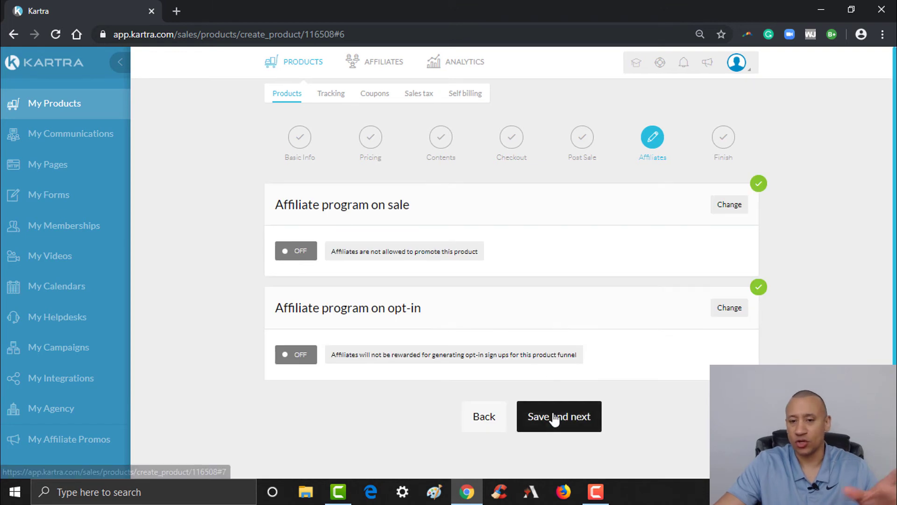
click(553, 413)
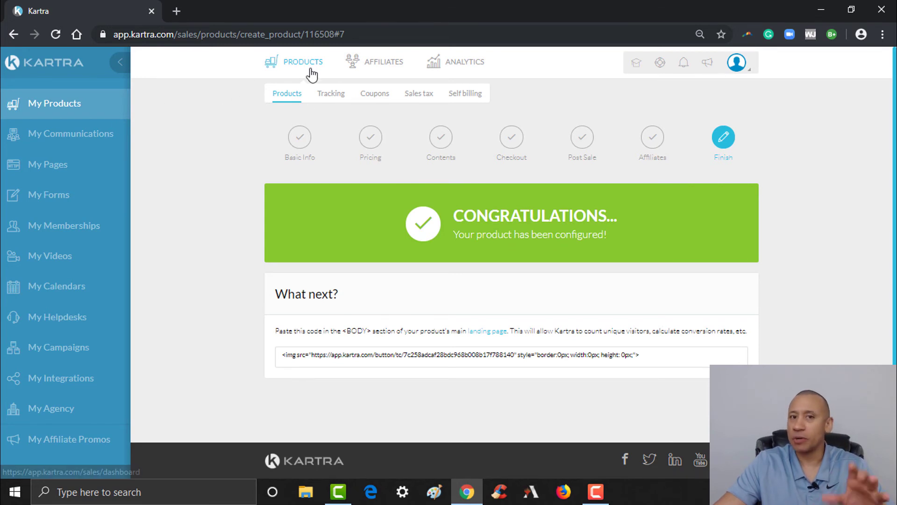
Open My Pages in a new browser tab
right_click(38, 164)
click(58, 175)
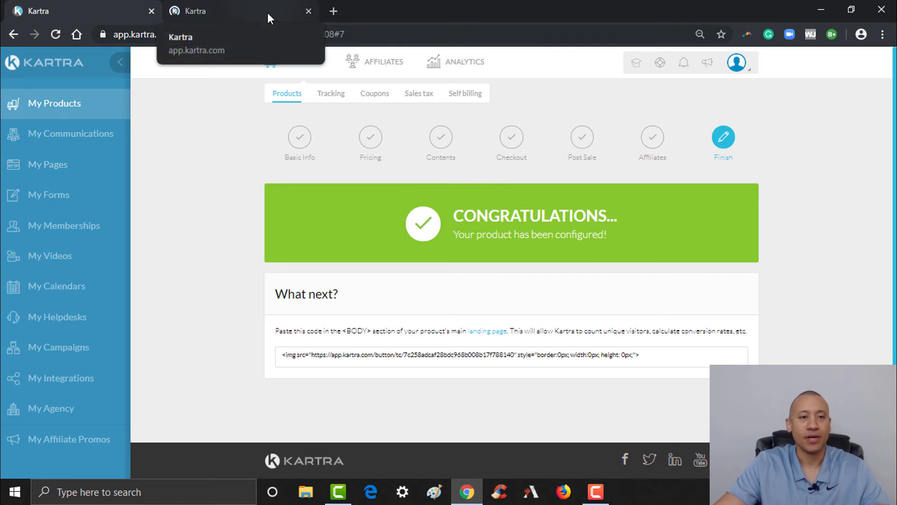
Get the direct page link for the Test Consulting Product Page and copy its URL
click(267, 13)
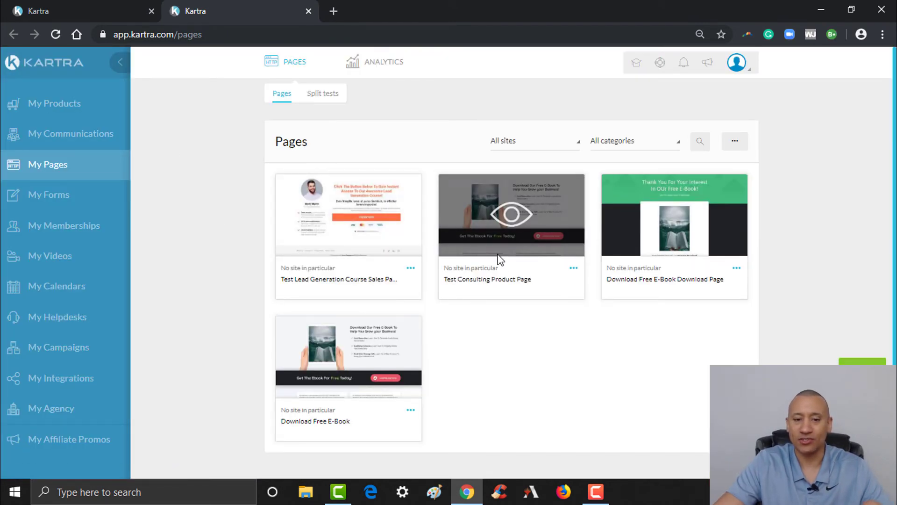
click(573, 269)
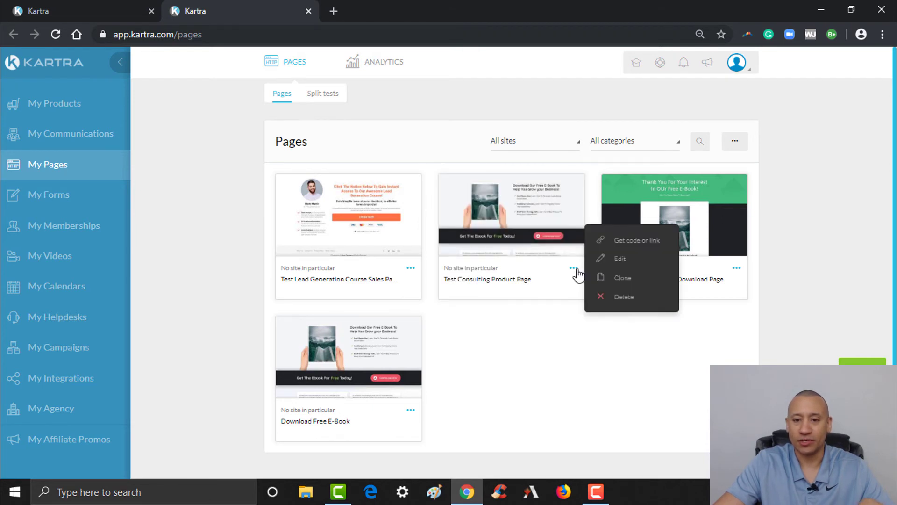
click(619, 241)
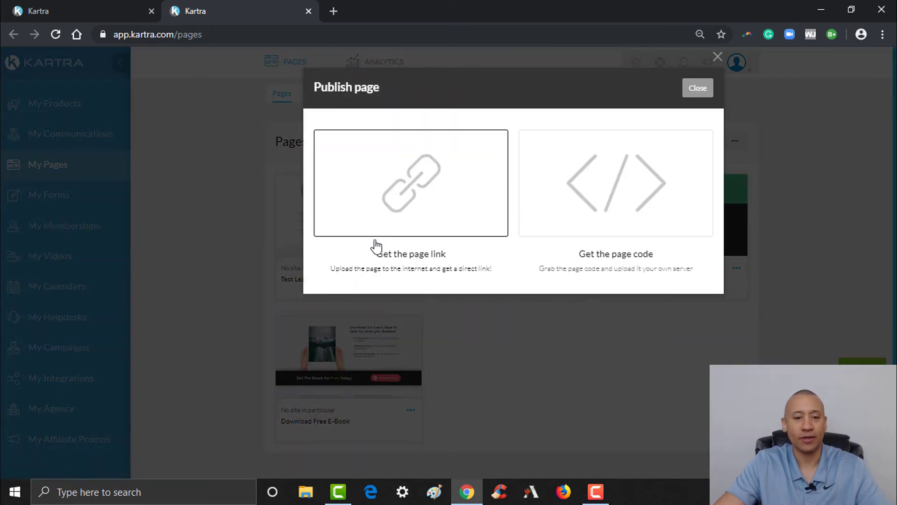
click(442, 183)
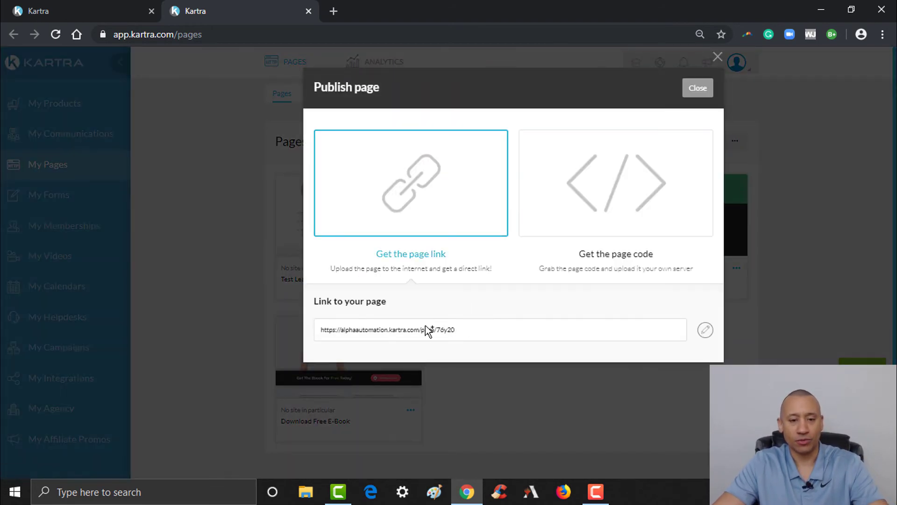
drag(455, 330, 305, 329)
key(ctrl+c)
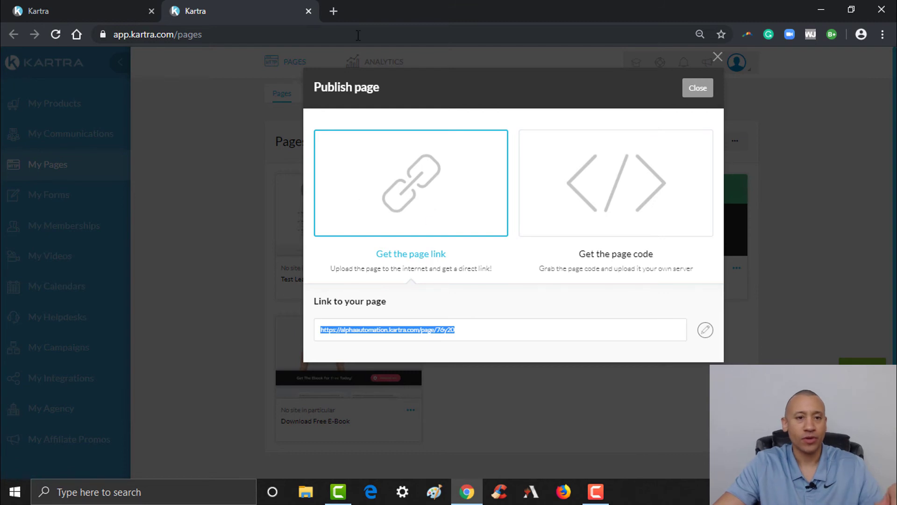
Open the copied Test Consulting page link in a new browser tab
click(335, 11)
key(ctrl+v)
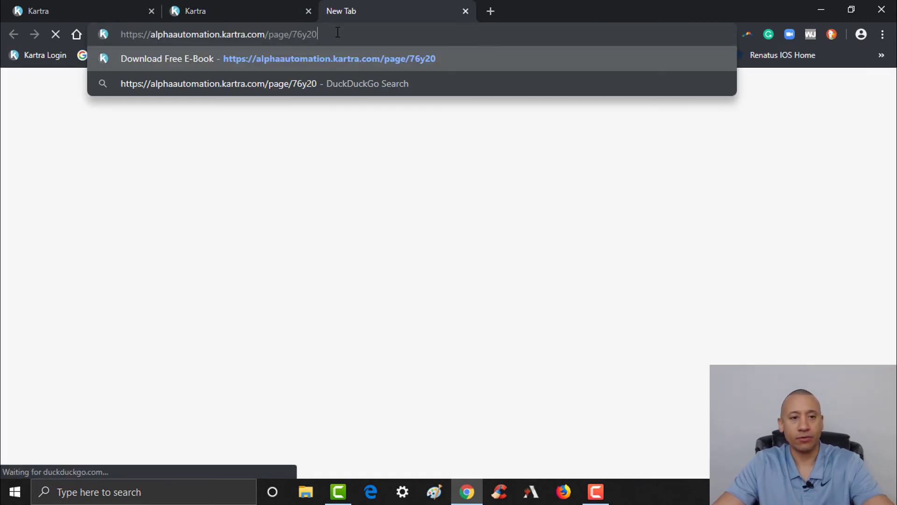
key(Return)
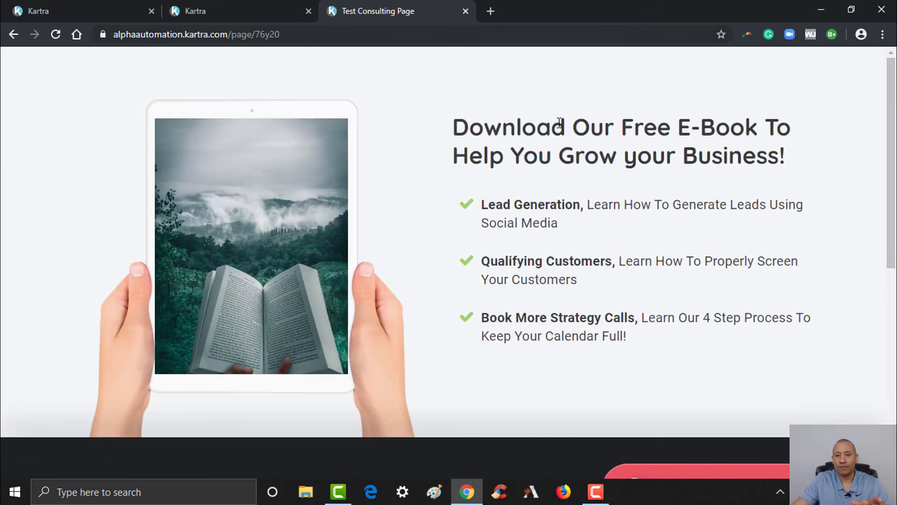
Launch the checkout from the page's Download Now offer and continue through Cart and Billing with the prefilled details to Payment
scroll(468, 133, down, 1)
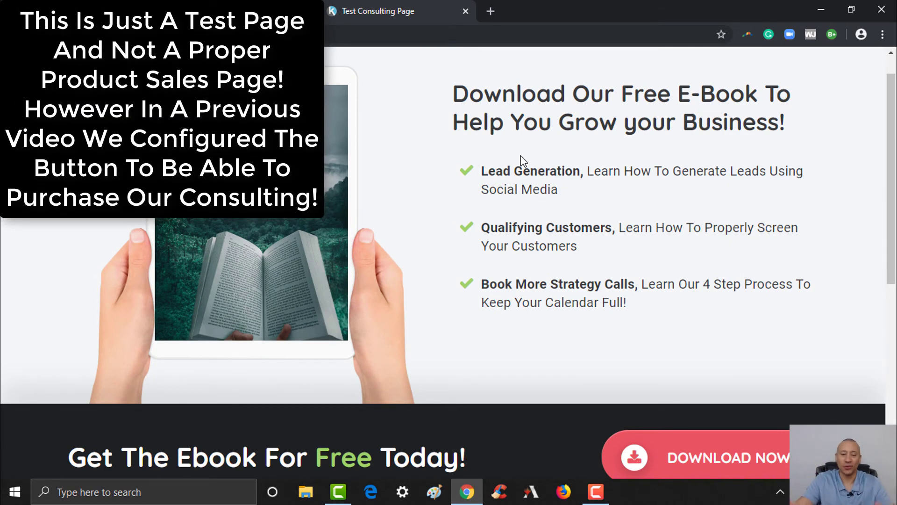
drag(892, 182, 894, 222)
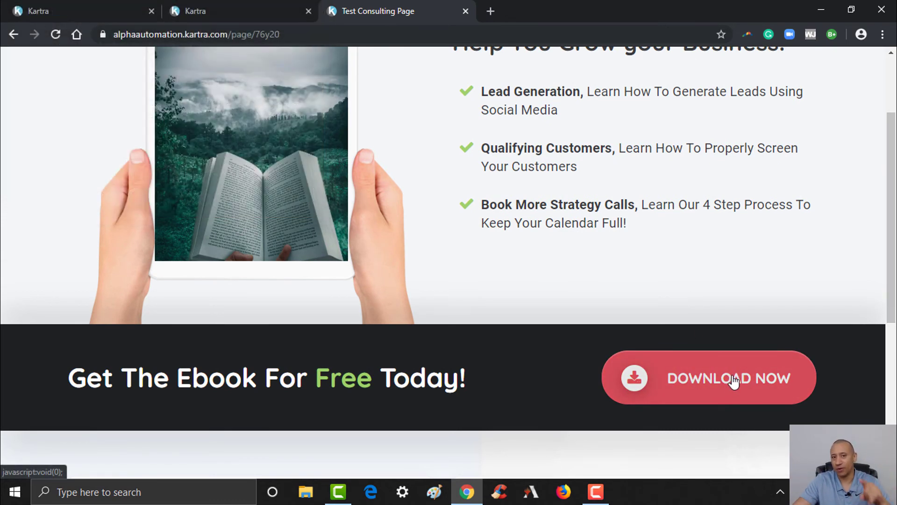
click(733, 379)
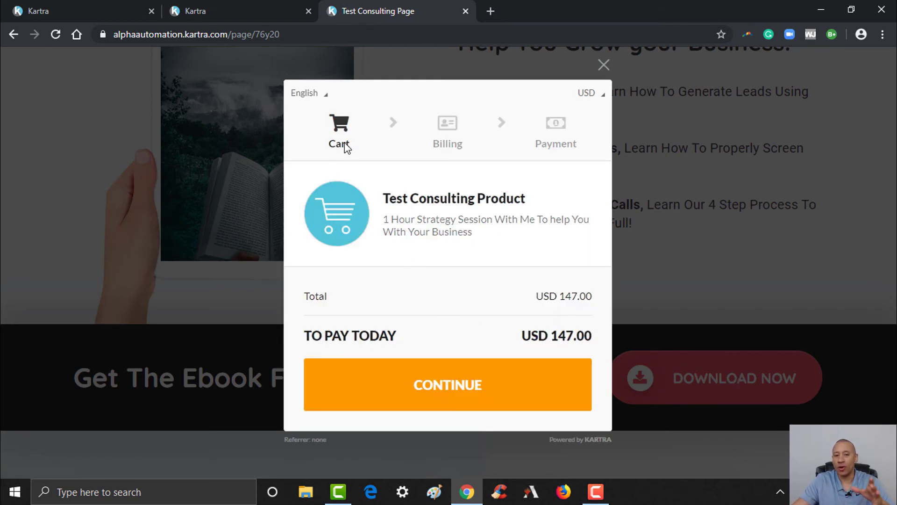
click(442, 392)
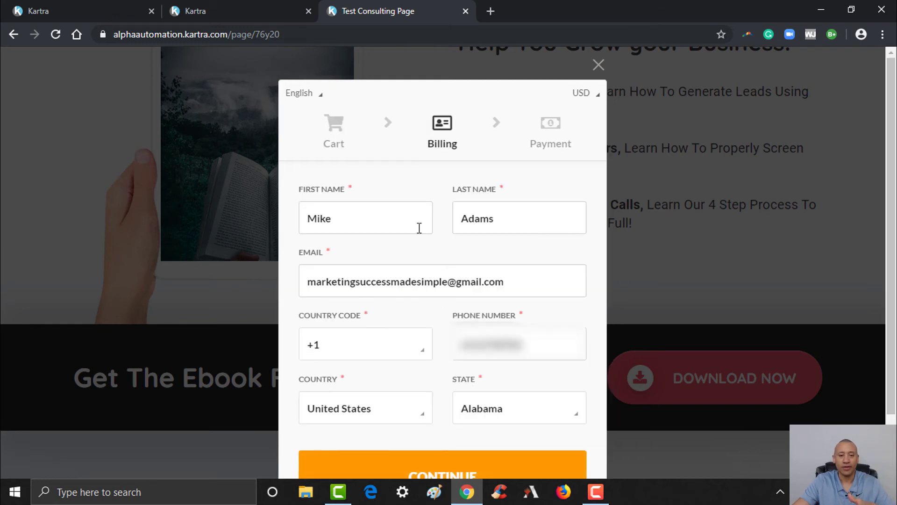
click(447, 460)
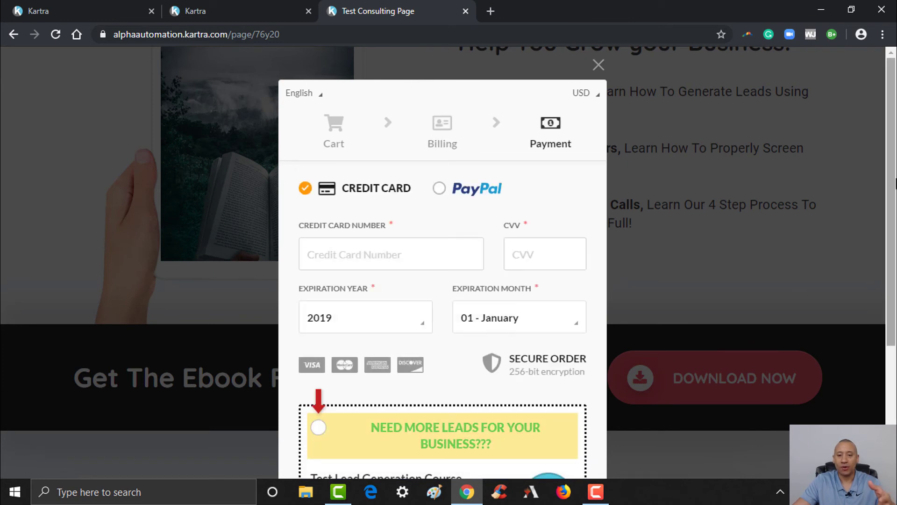
Review the payment form and add the Test Lead Generation Course bump offer to the order
scroll(442, 281, down, 3)
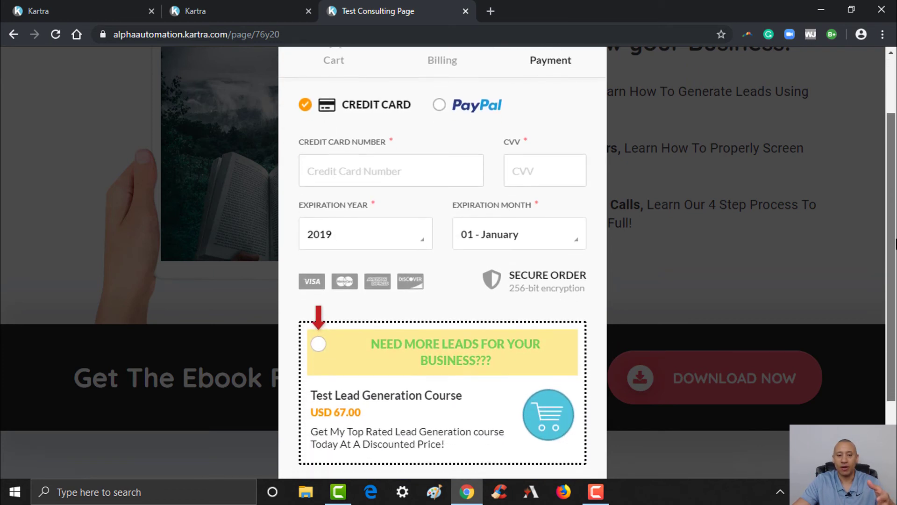
scroll(374, 234, up, 3)
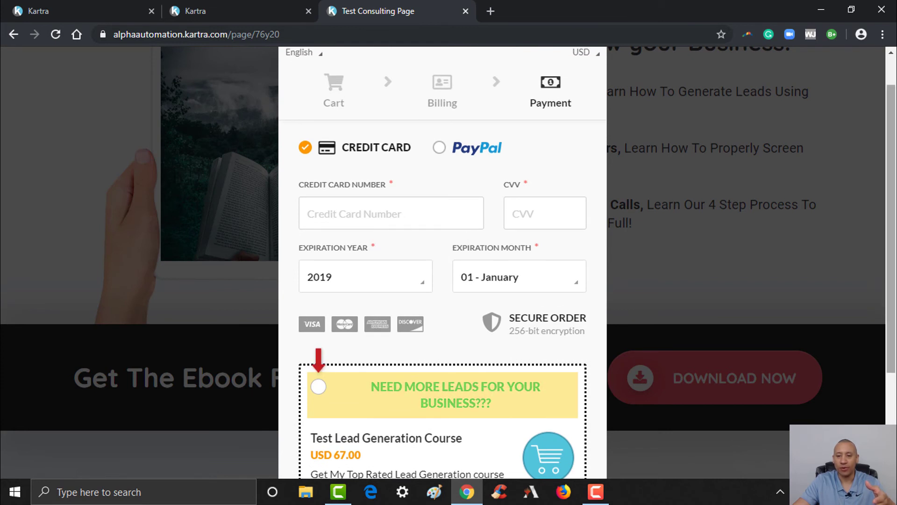
scroll(893, 205, down, 1)
scroll(893, 205, down, 2)
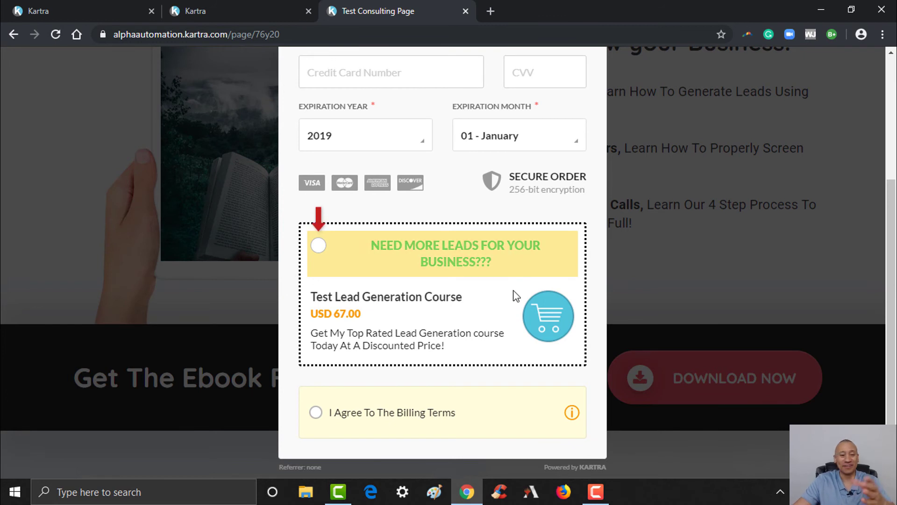
click(319, 246)
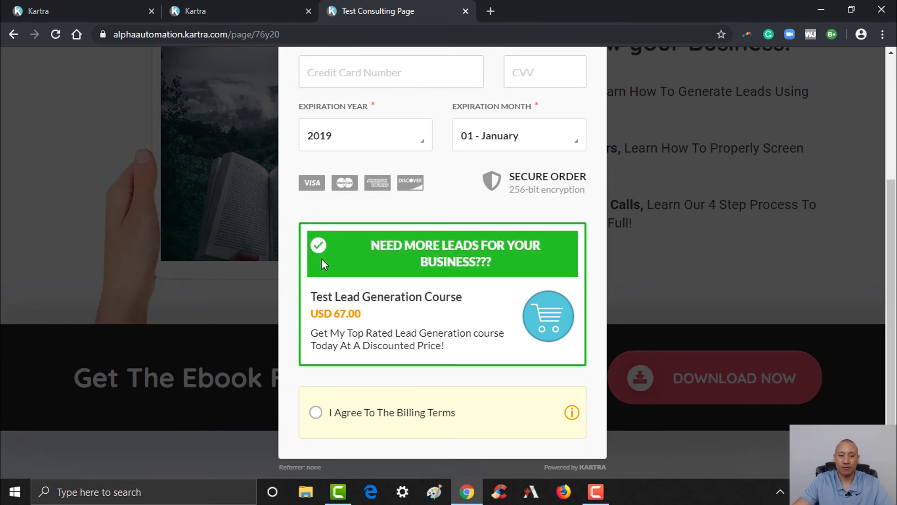
Review the order form with the bump offer selected and agree to the billing terms
scroll(889, 219, up, 2)
scroll(889, 218, down, 2)
scroll(889, 218, up, 1)
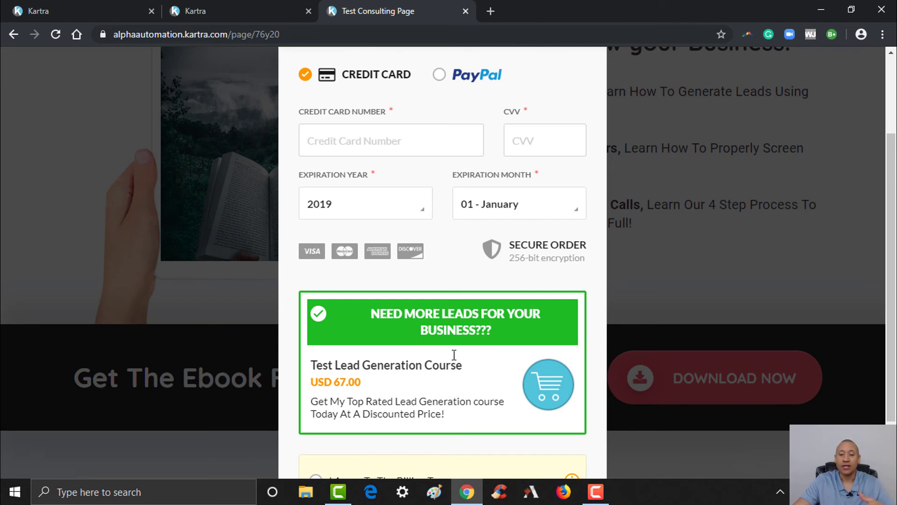
scroll(454, 354, down, 2)
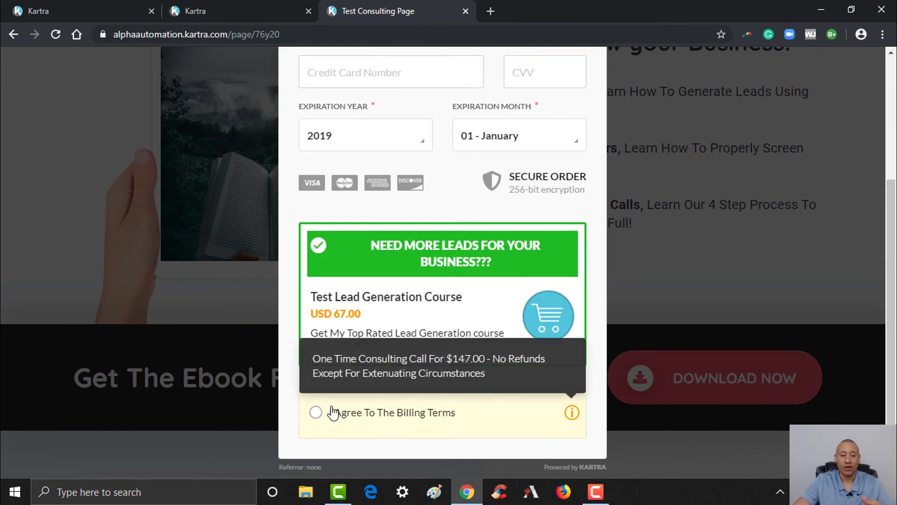
click(315, 412)
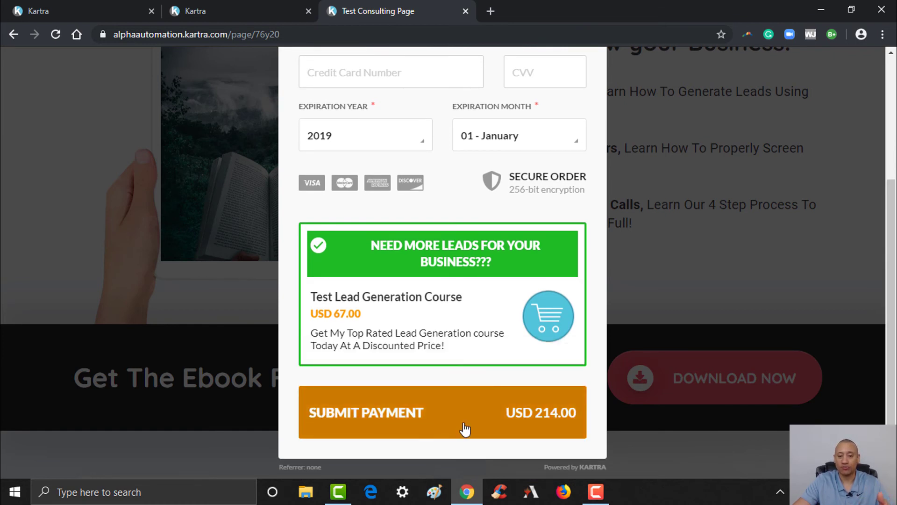